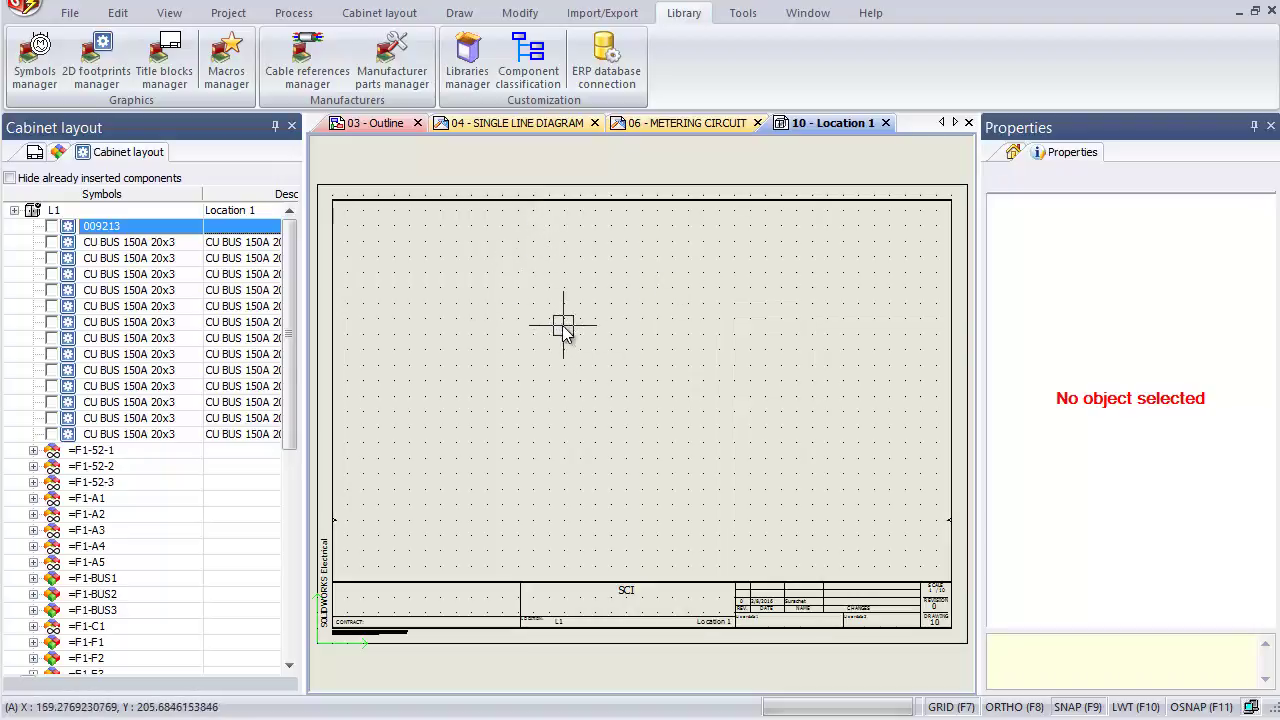
Step: Open the cabinet layout footprints library and select the 35532LA enclosure under Height < 1000 mm
left_click(96, 57)
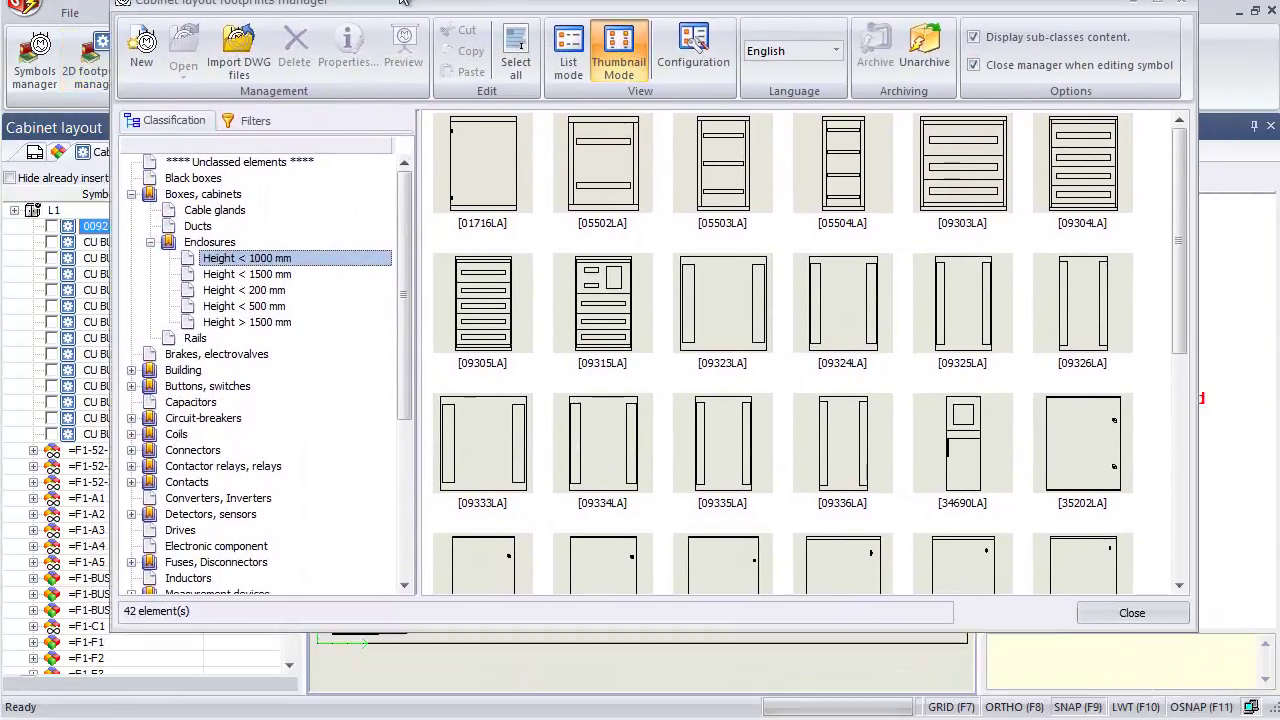
left_click_drag(395, 30, 391, 13)
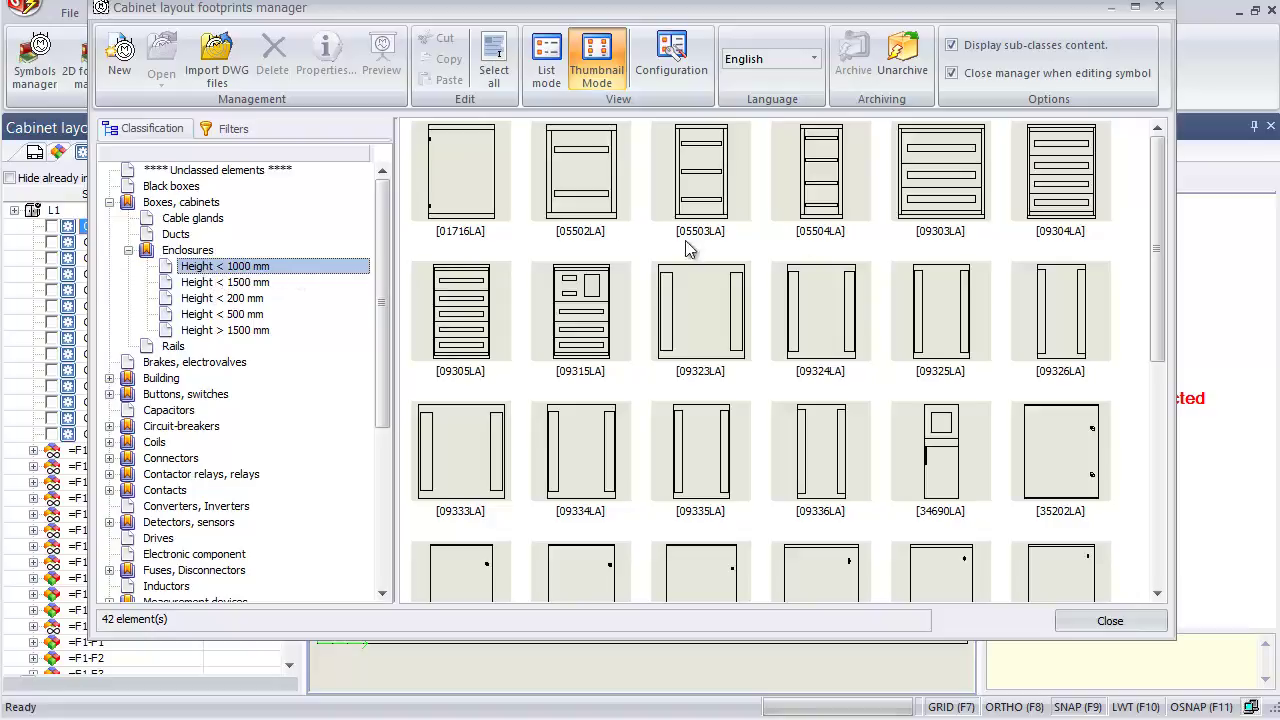
left_click_drag(1156, 218, 1205, 454)
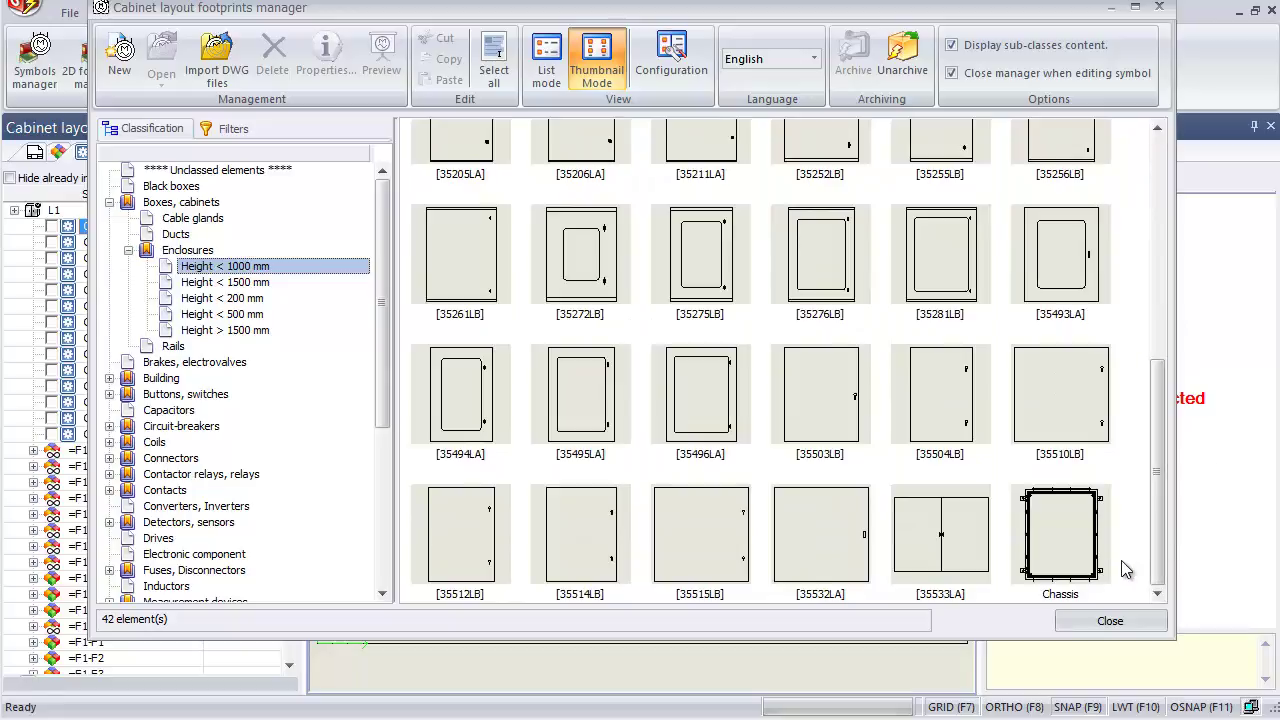
left_click(1106, 566)
left_click(828, 562)
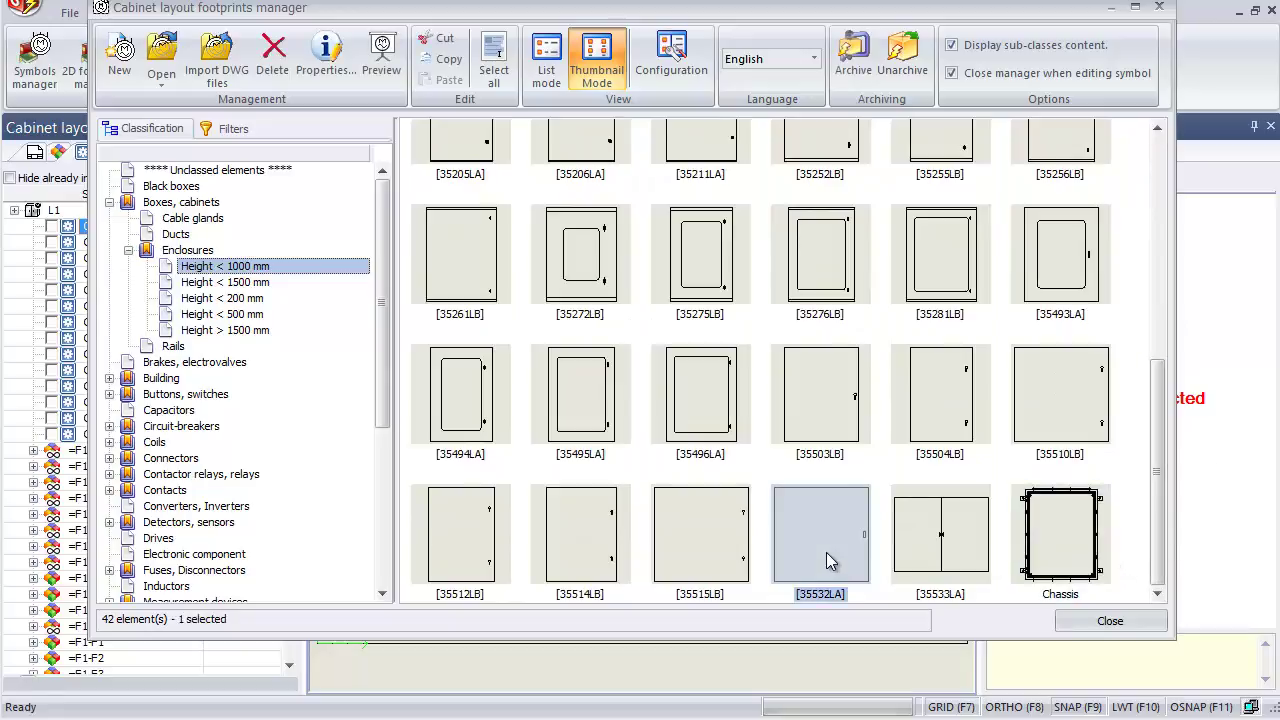
Step: Copy and paste the 35532LA footprint to create the new 35532LA+2 footprint
right_click(828, 562)
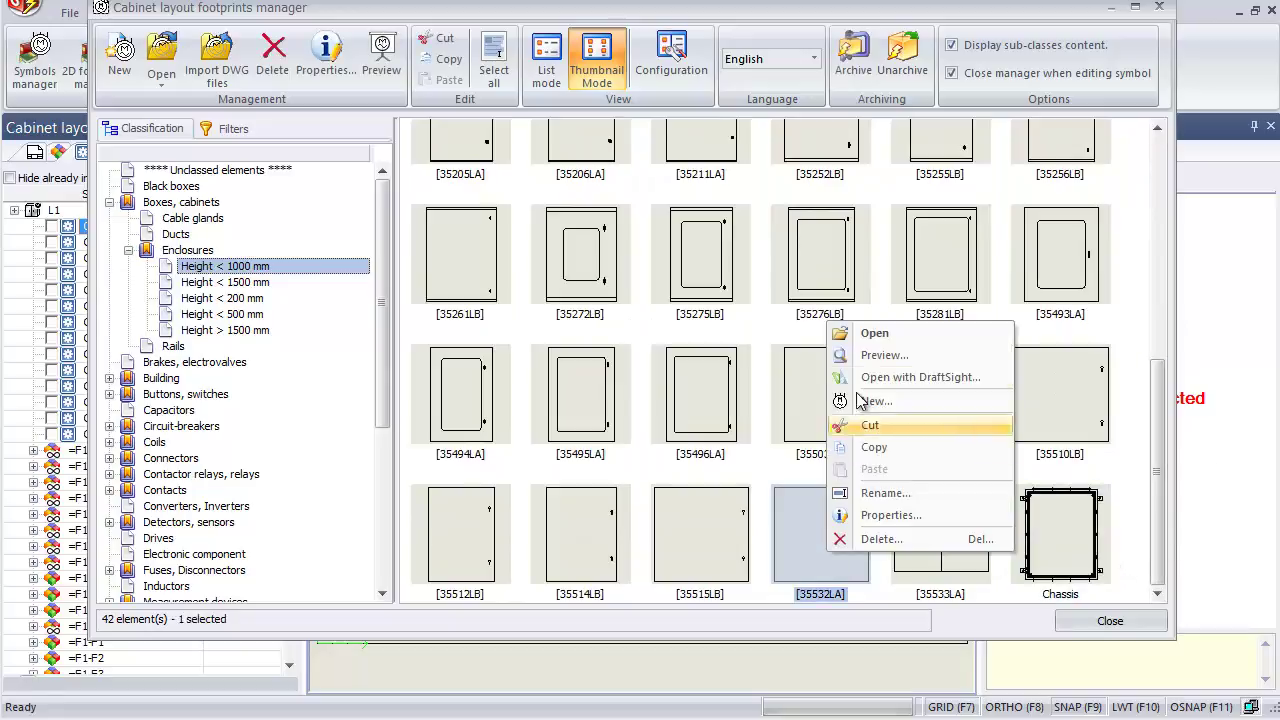
left_click(883, 451)
right_click(1135, 498)
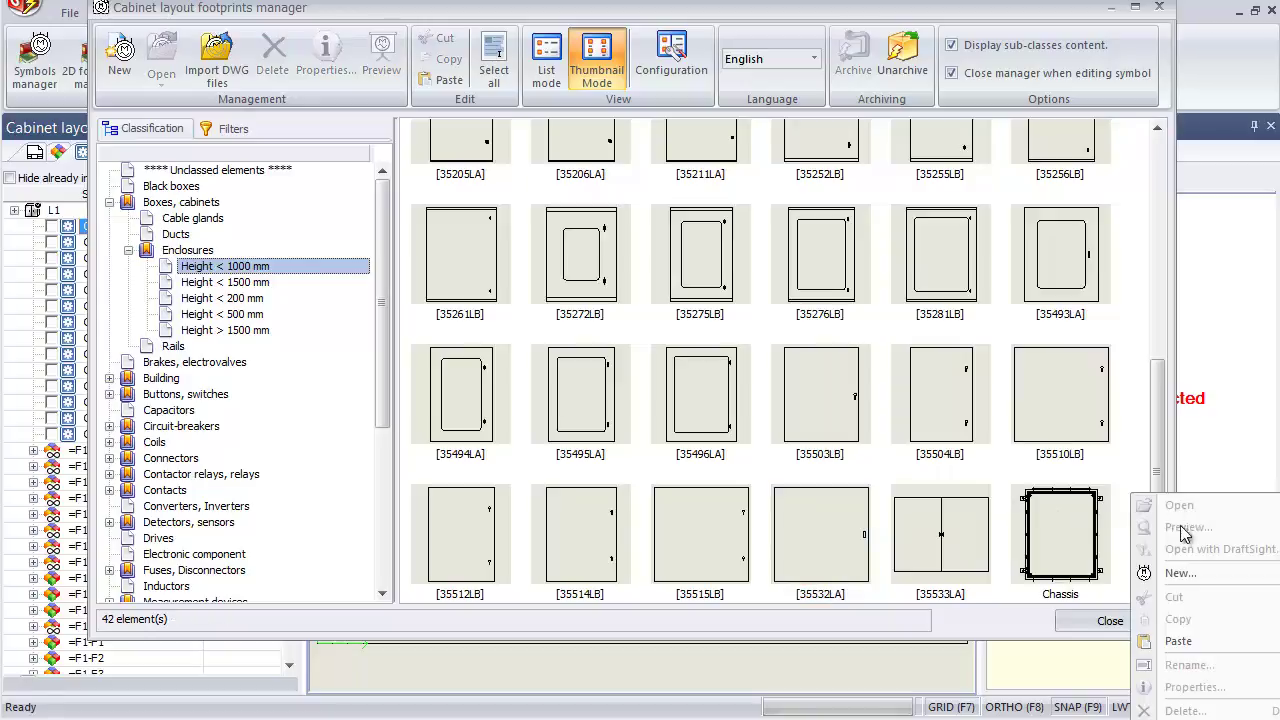
left_click(1178, 641)
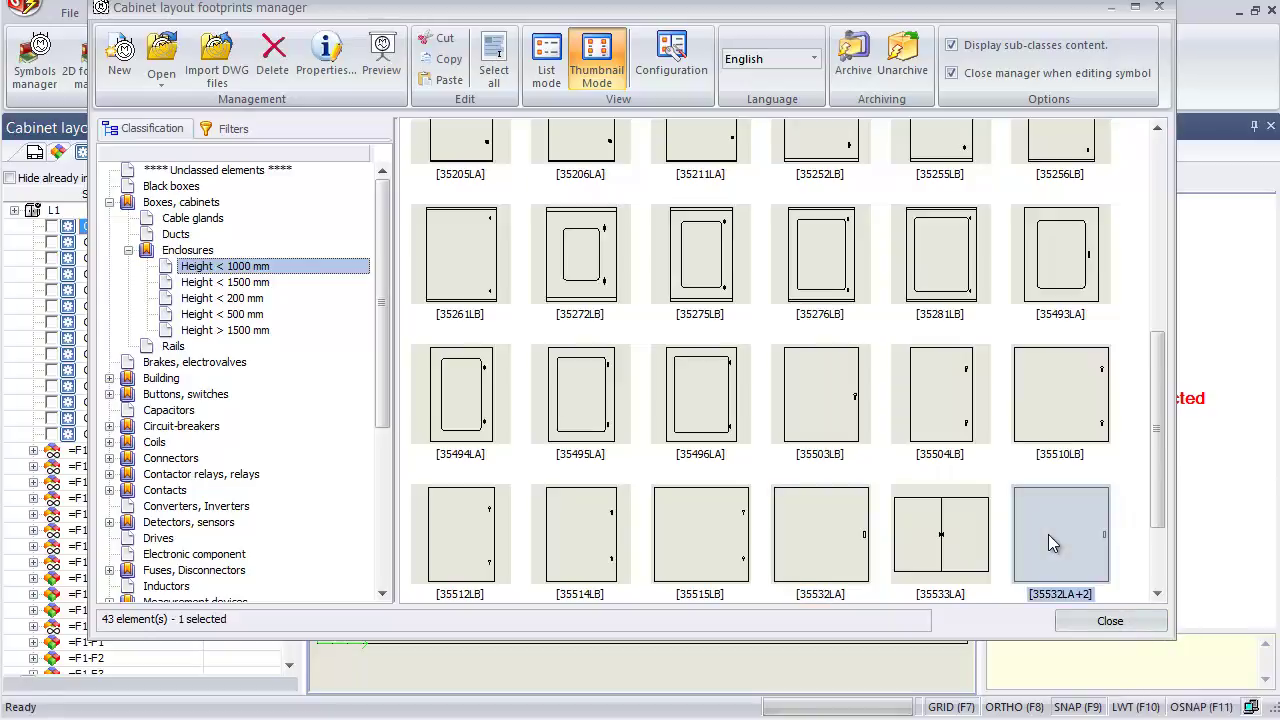
scroll(1050, 527, "down", 2)
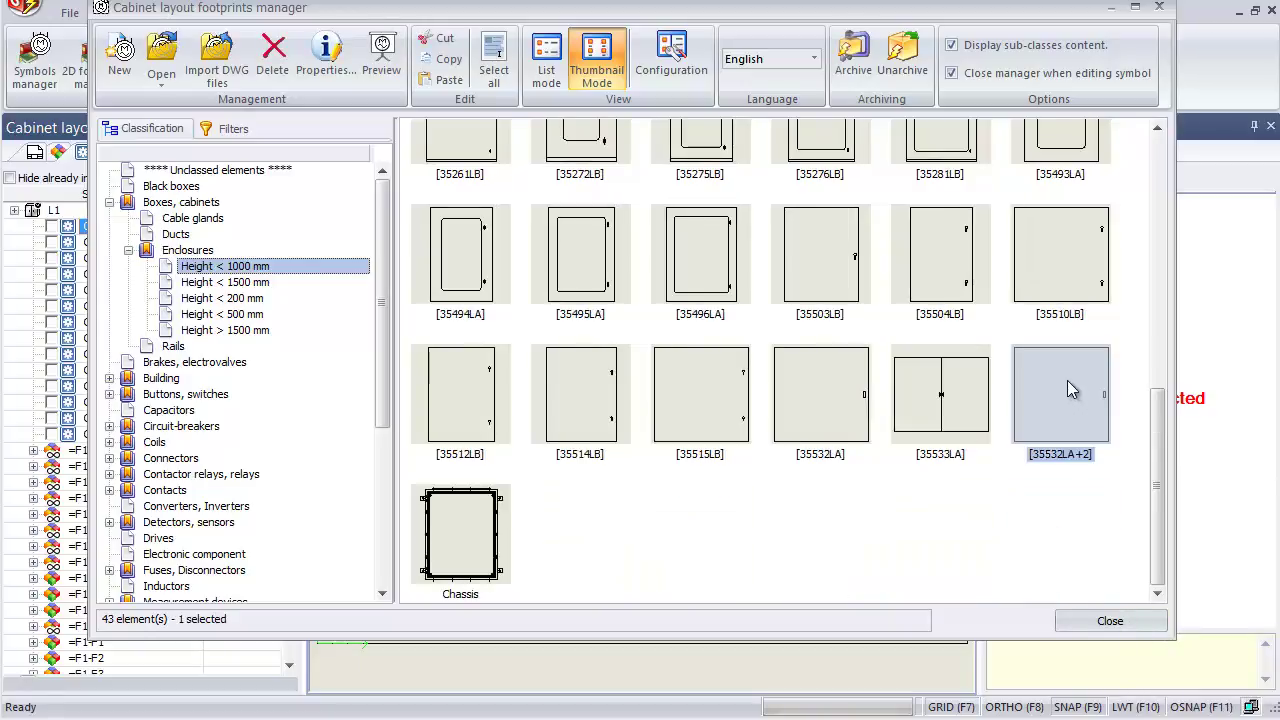
right_click(1037, 411)
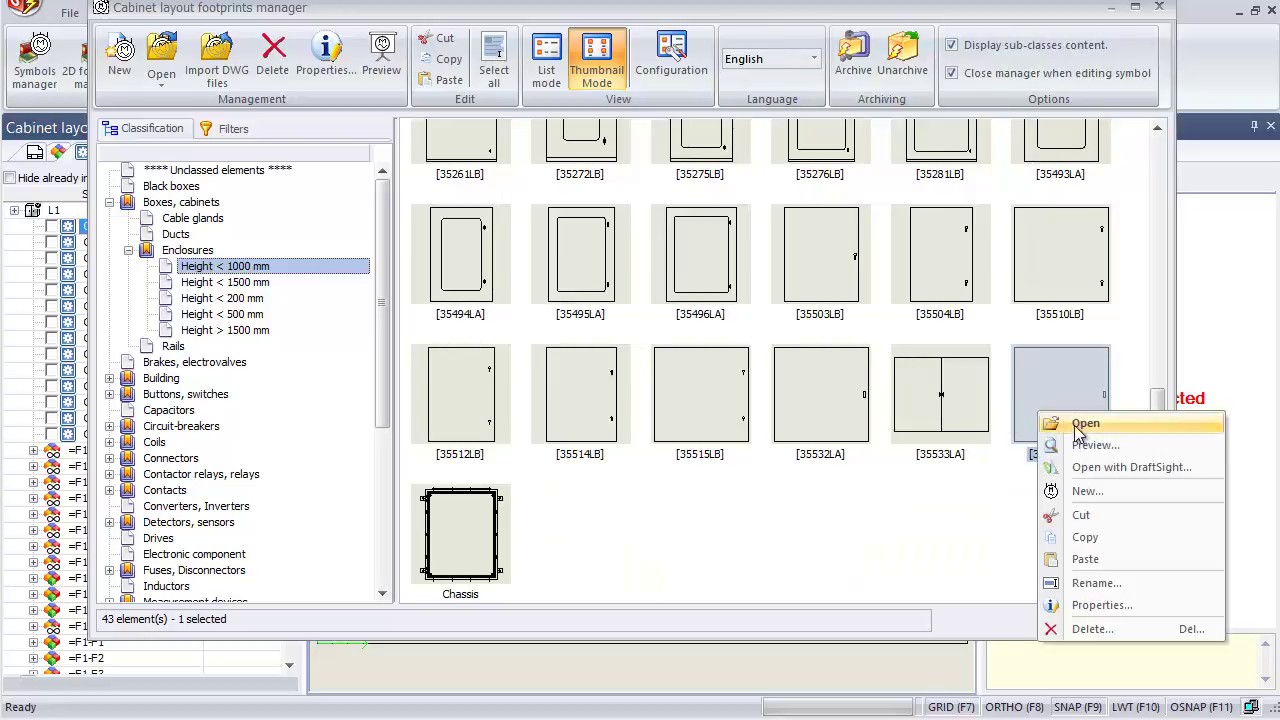
Step: Set the 35532LA+2 footprint's English description to 'Door' and its manufacturer to SolidWorks
left_click(1100, 605)
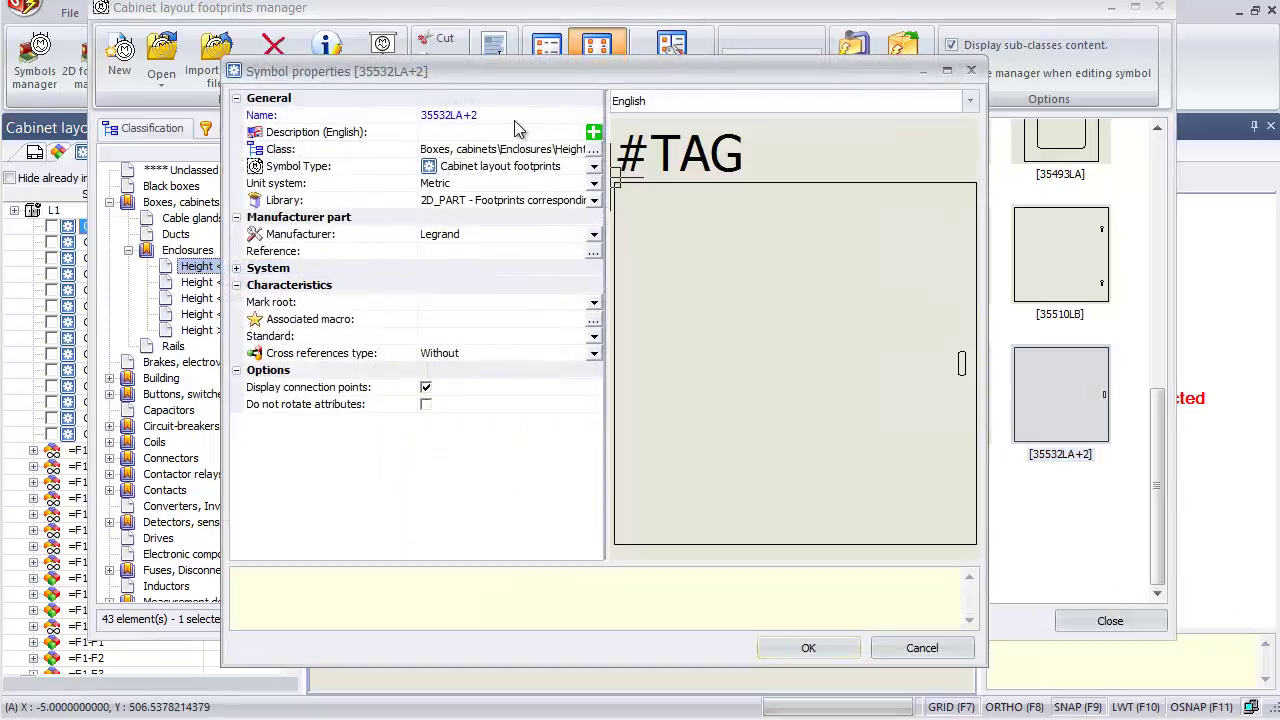
left_click(467, 133)
type("Door")
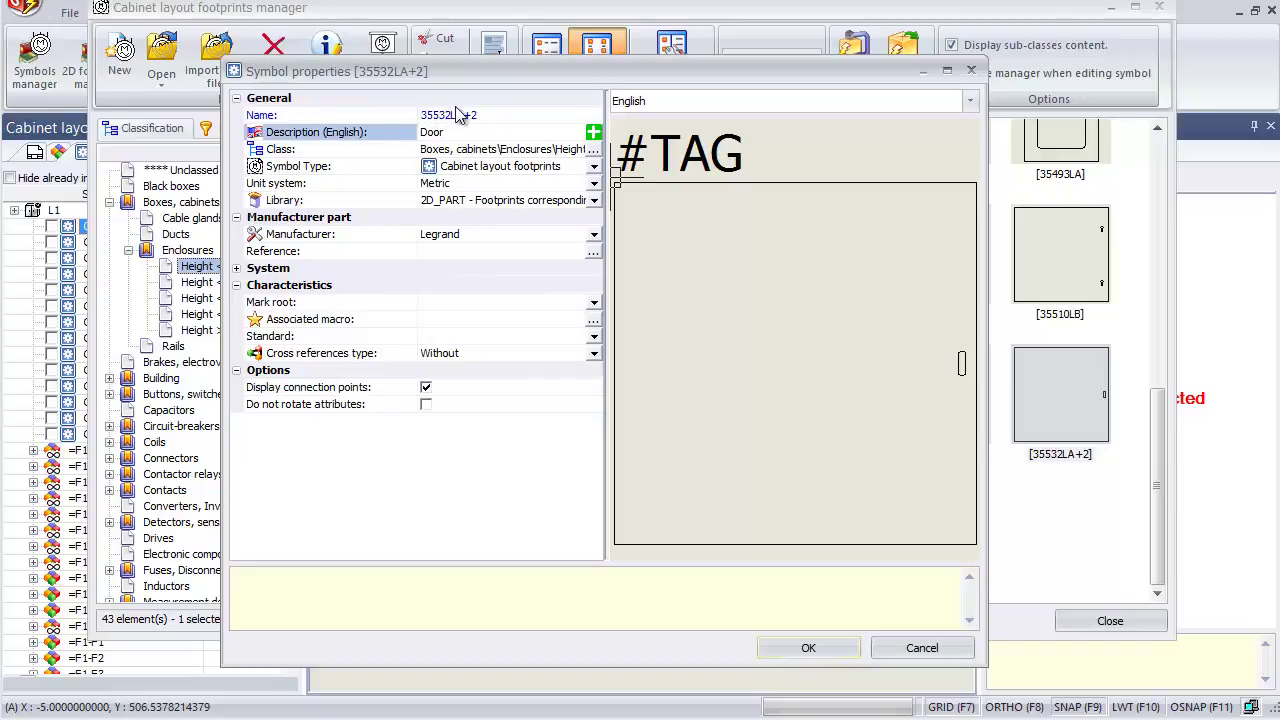
left_click(472, 235)
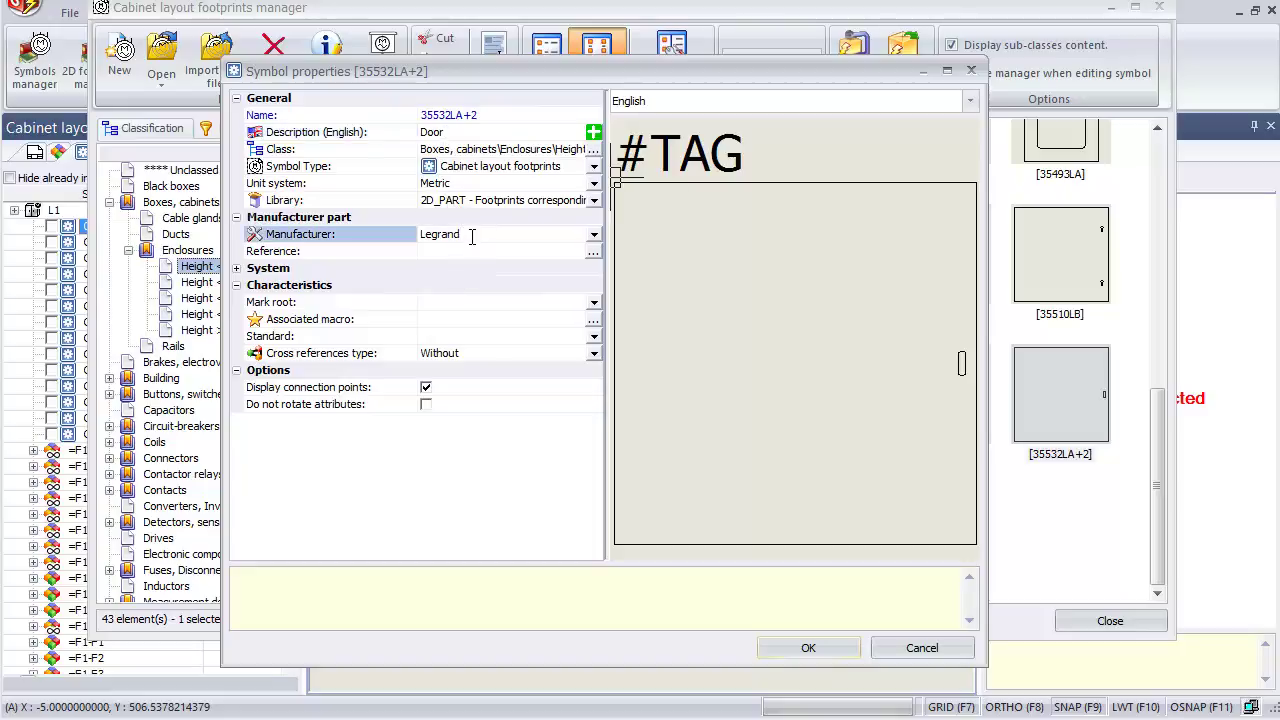
left_click(594, 236)
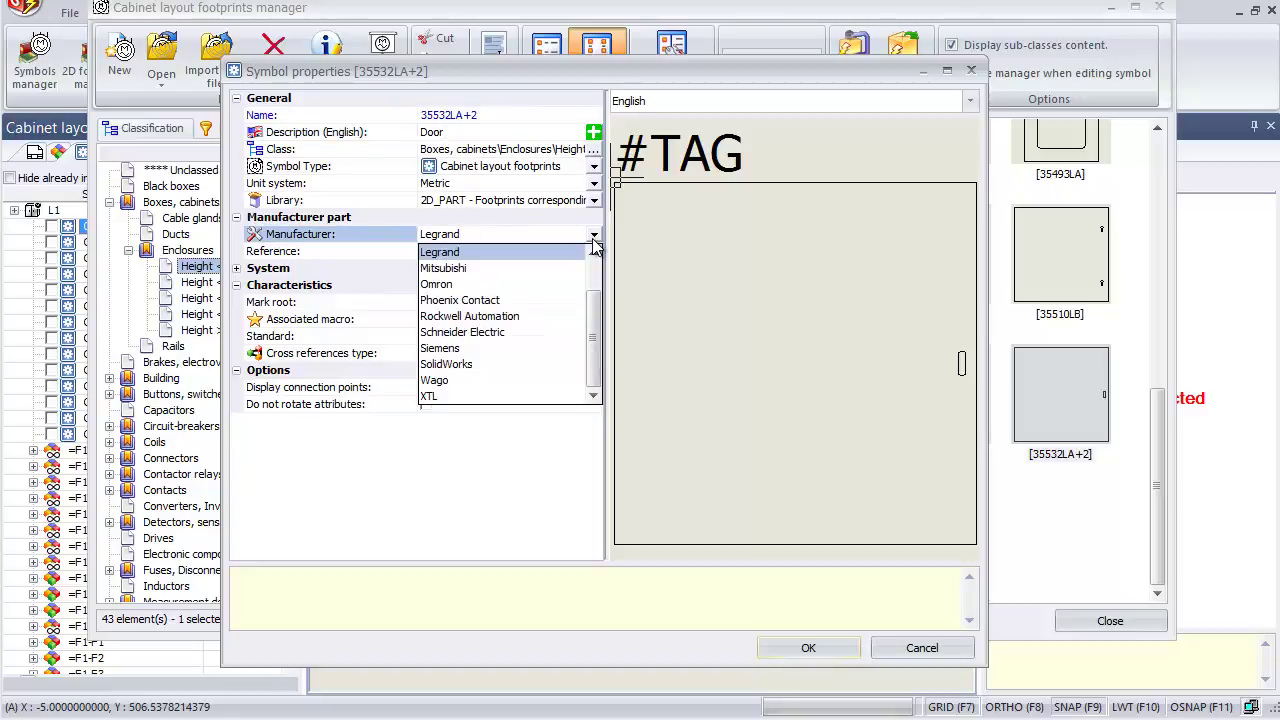
left_click(450, 364)
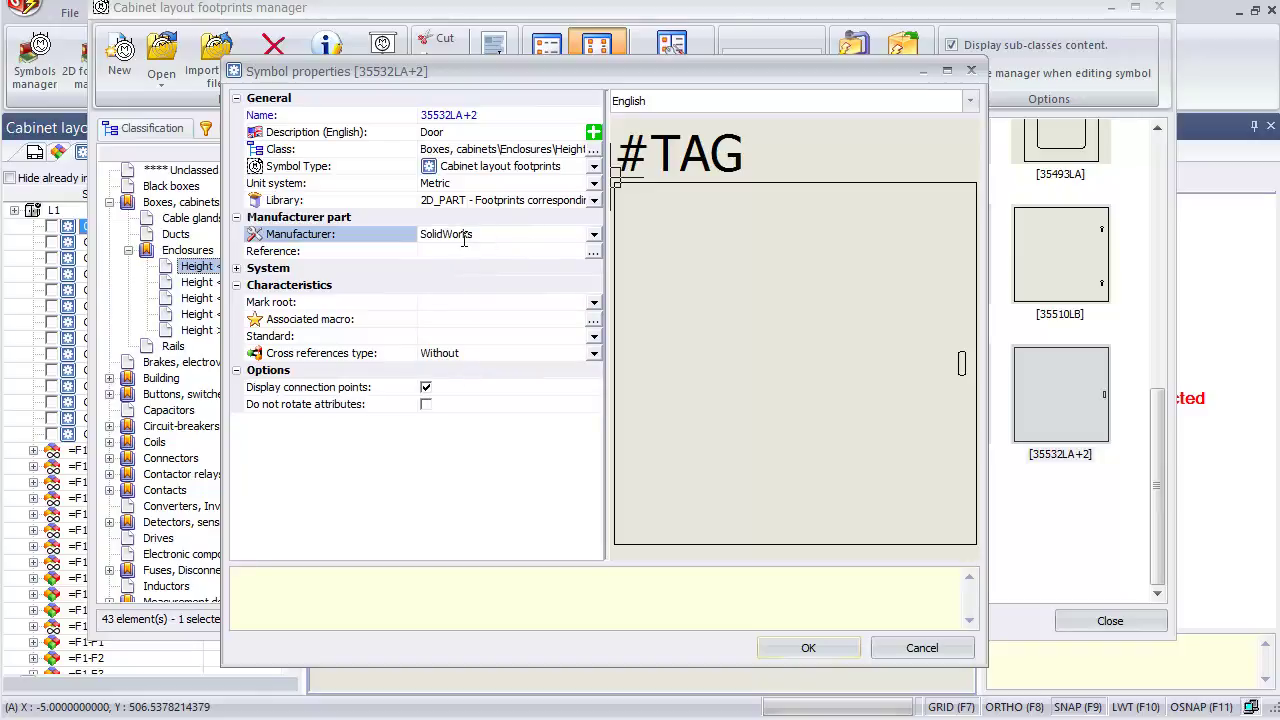
left_click(821, 658)
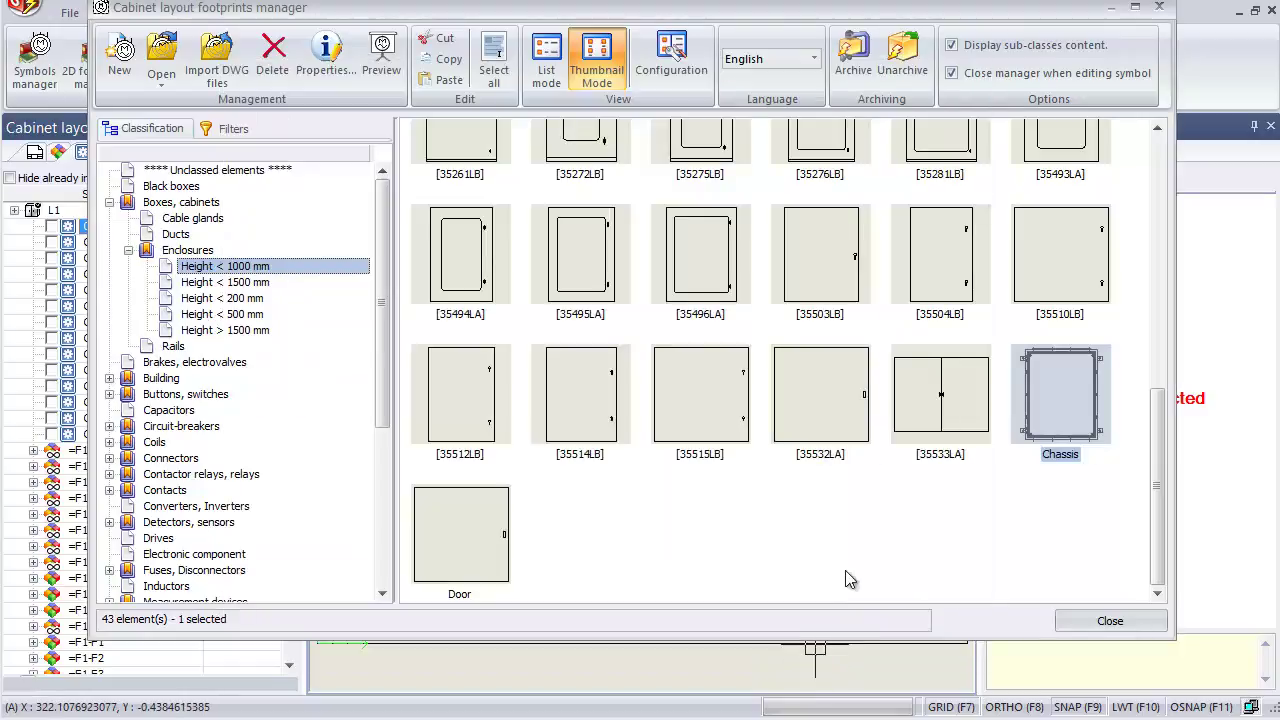
Step: Open the Door footprint and delete its old rectangle outline and connector, keeping #TAG
left_click(456, 540)
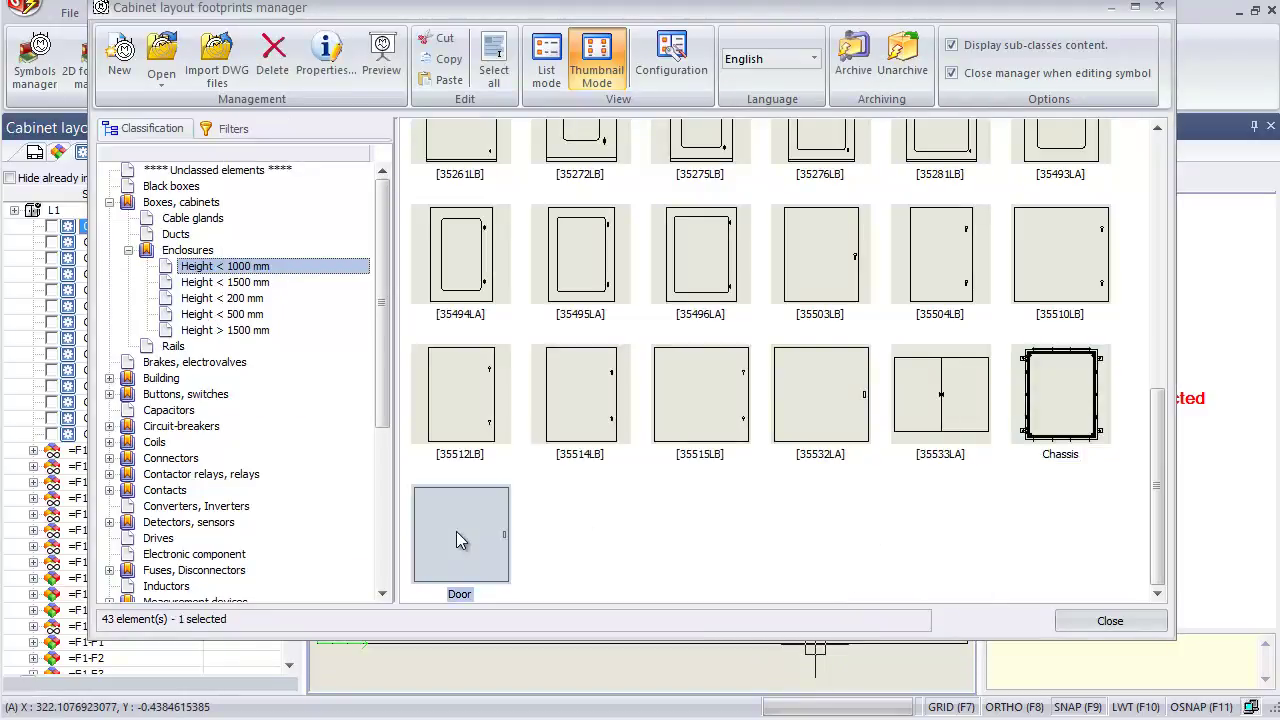
left_click(528, 535)
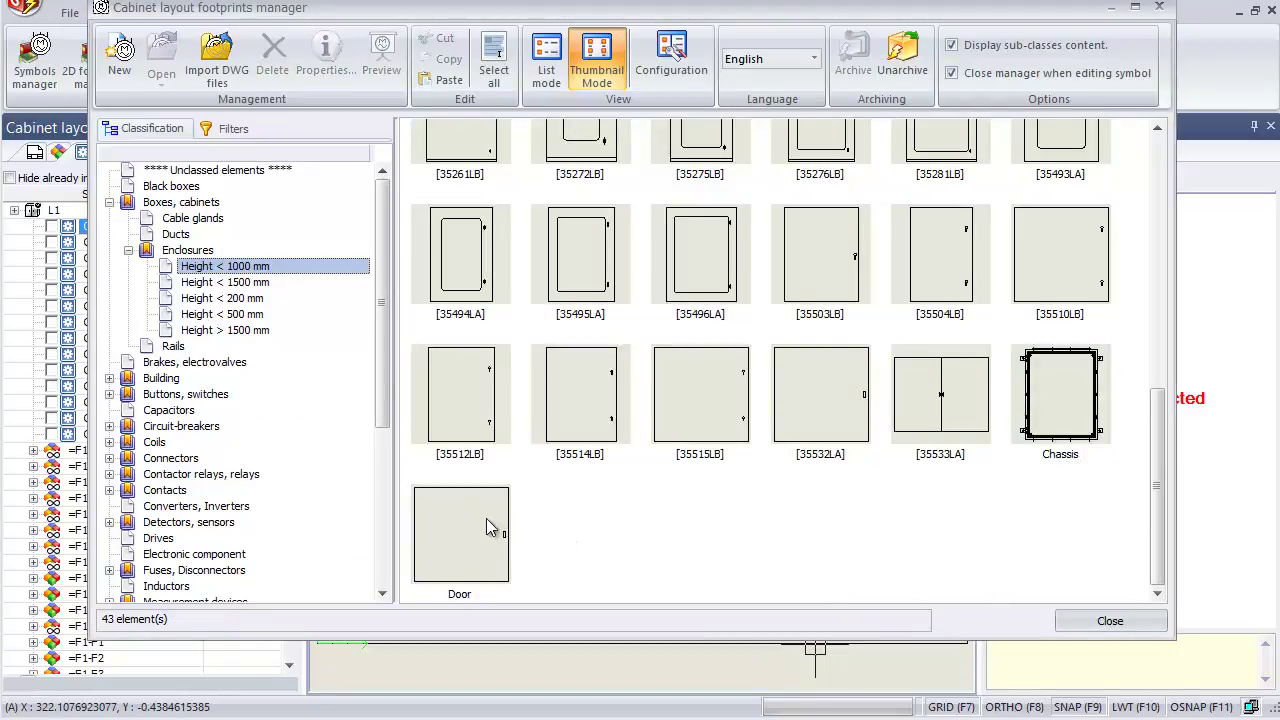
left_click(483, 533)
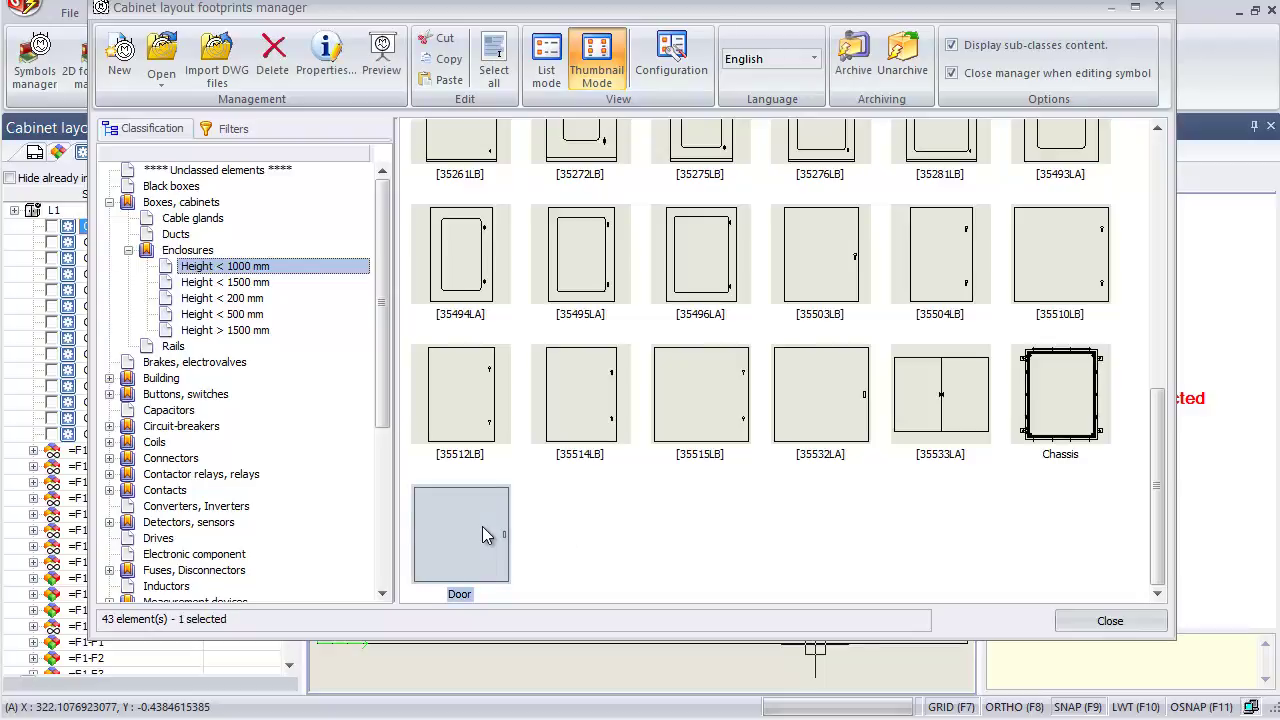
right_click(482, 533)
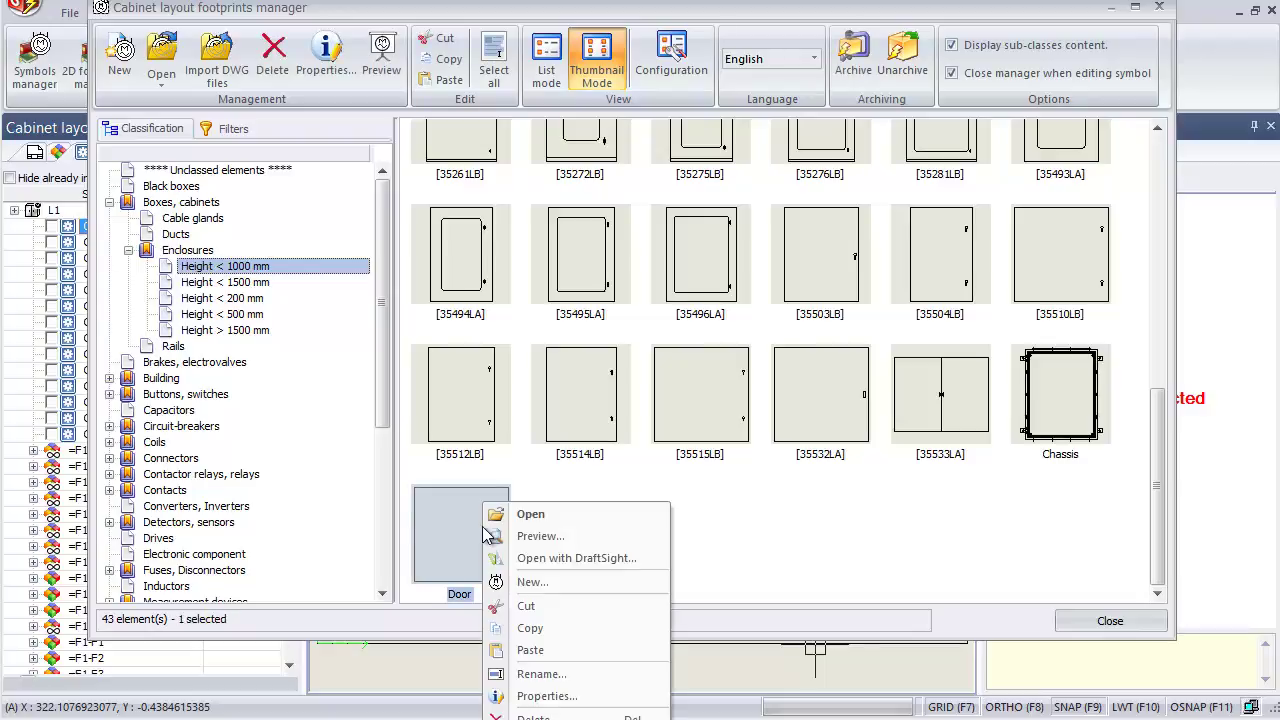
left_click(554, 523)
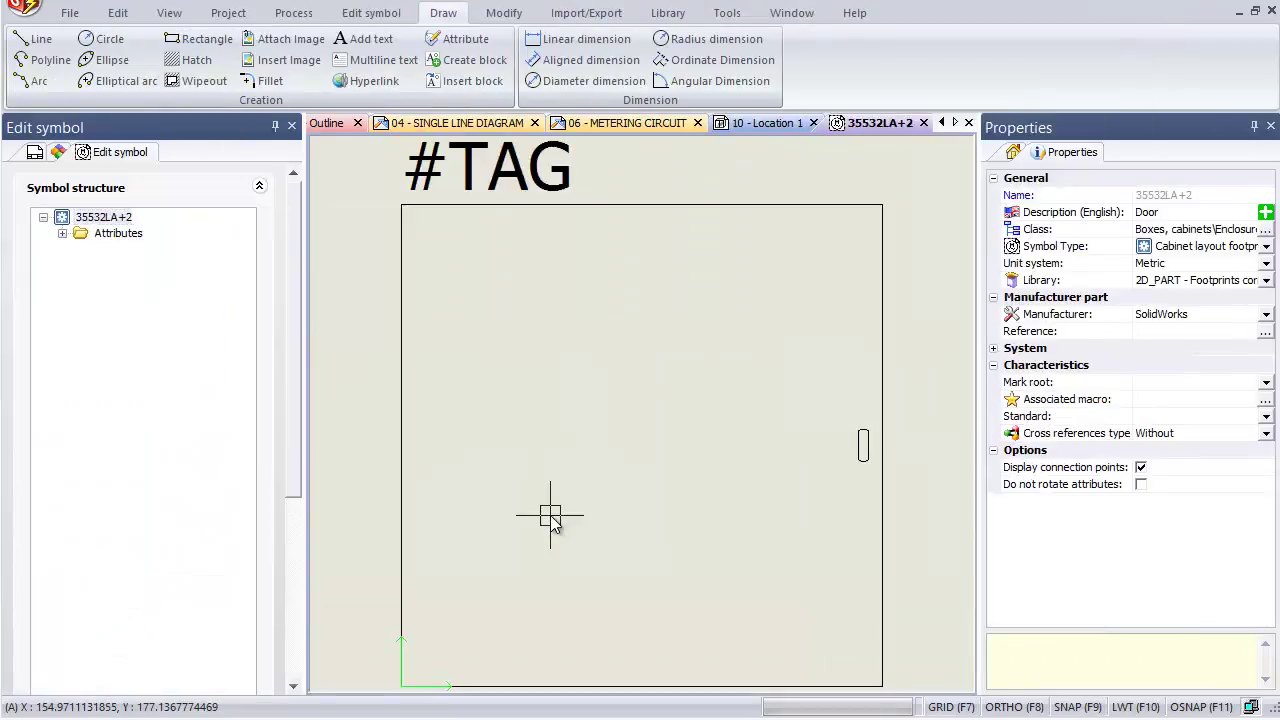
left_click_drag(843, 586, 437, 330)
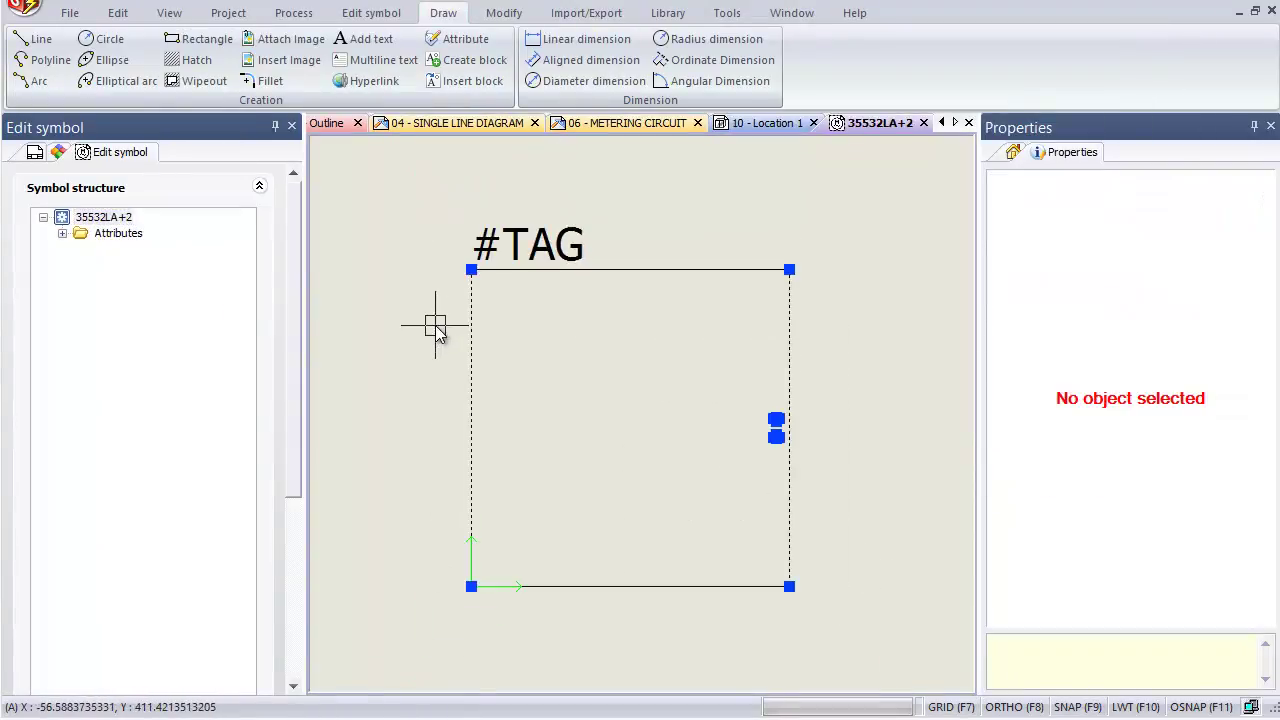
key("Delete")
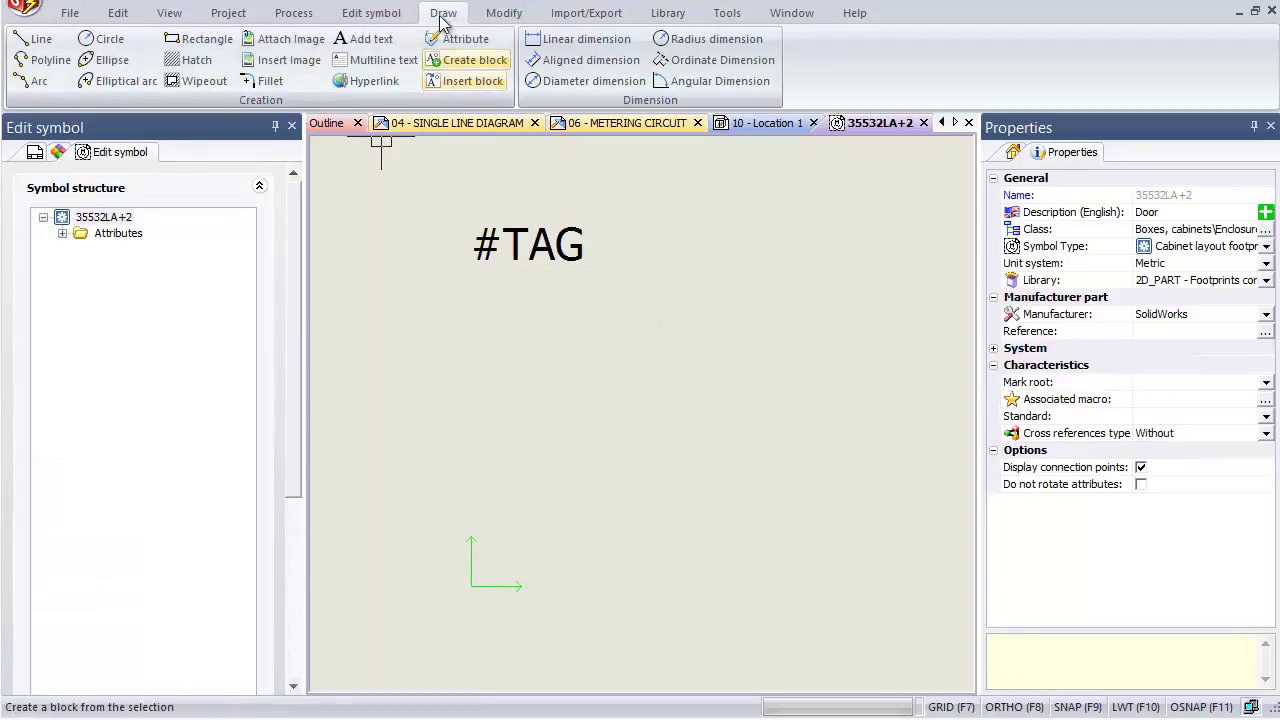
Step: Insert Front Panel 800x1000.dwg as a block at 0,0,0 with scale 1
left_click(485, 88)
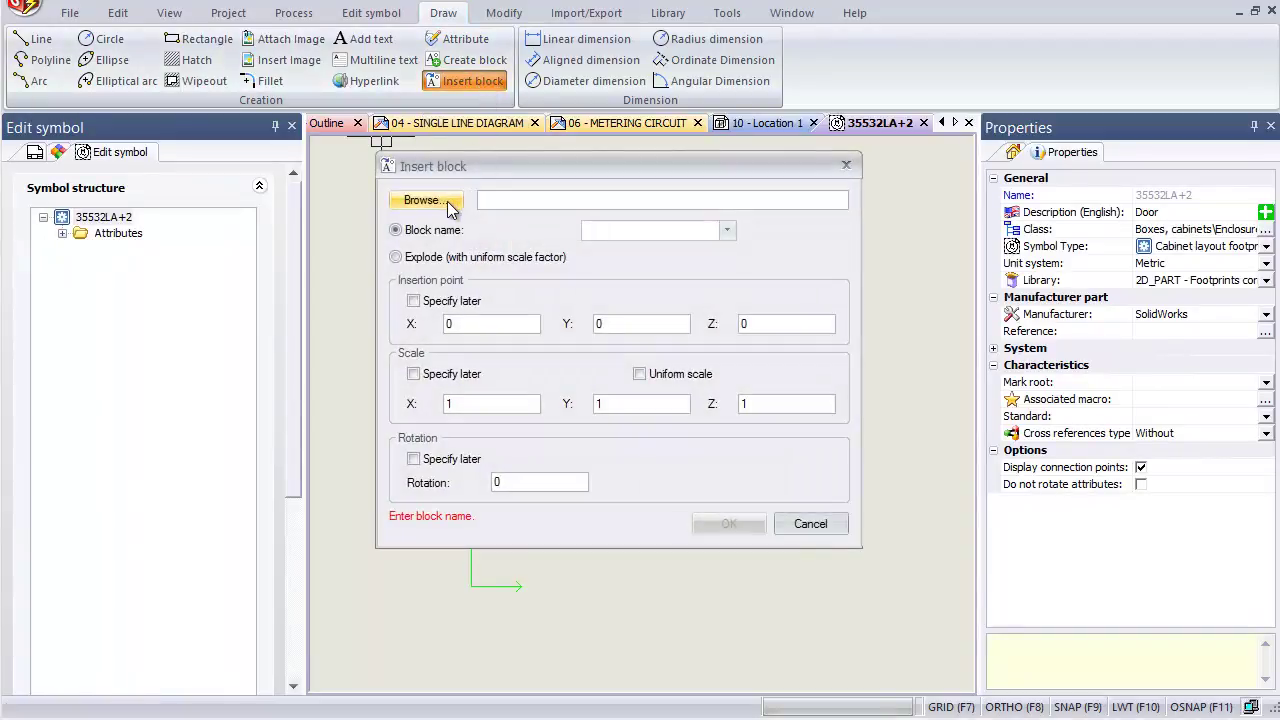
left_click(449, 205)
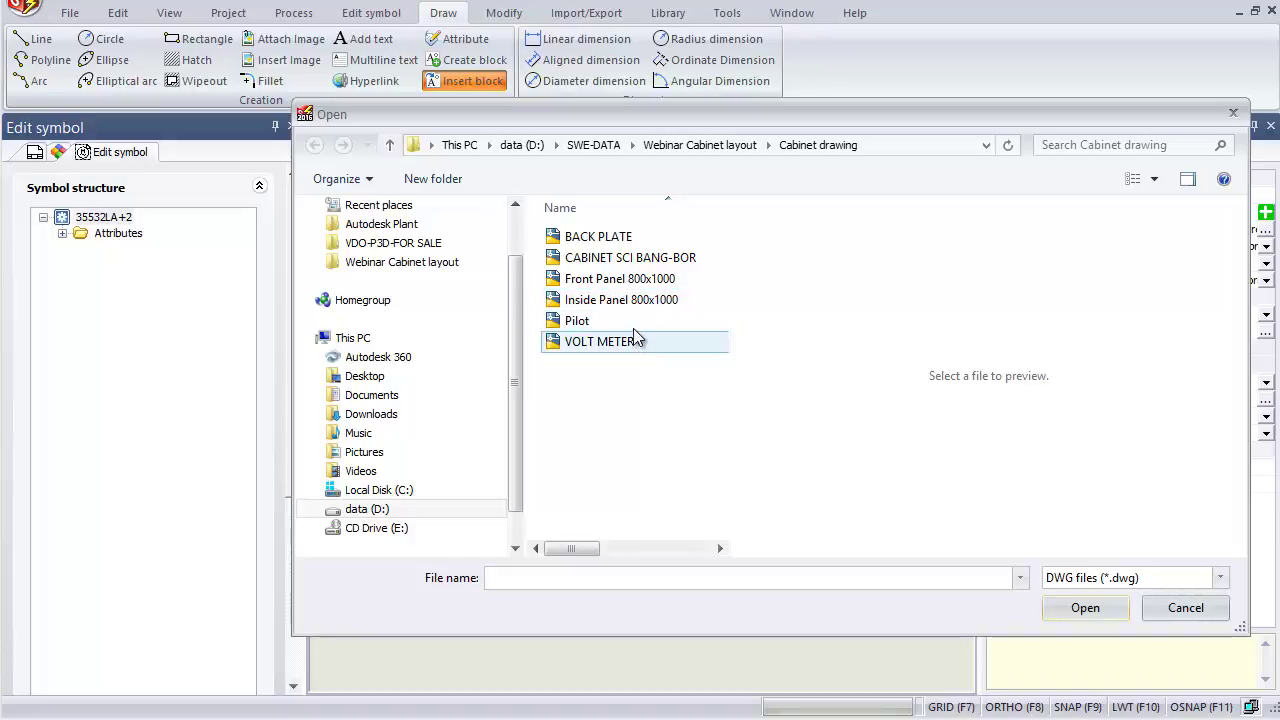
left_click(634, 282)
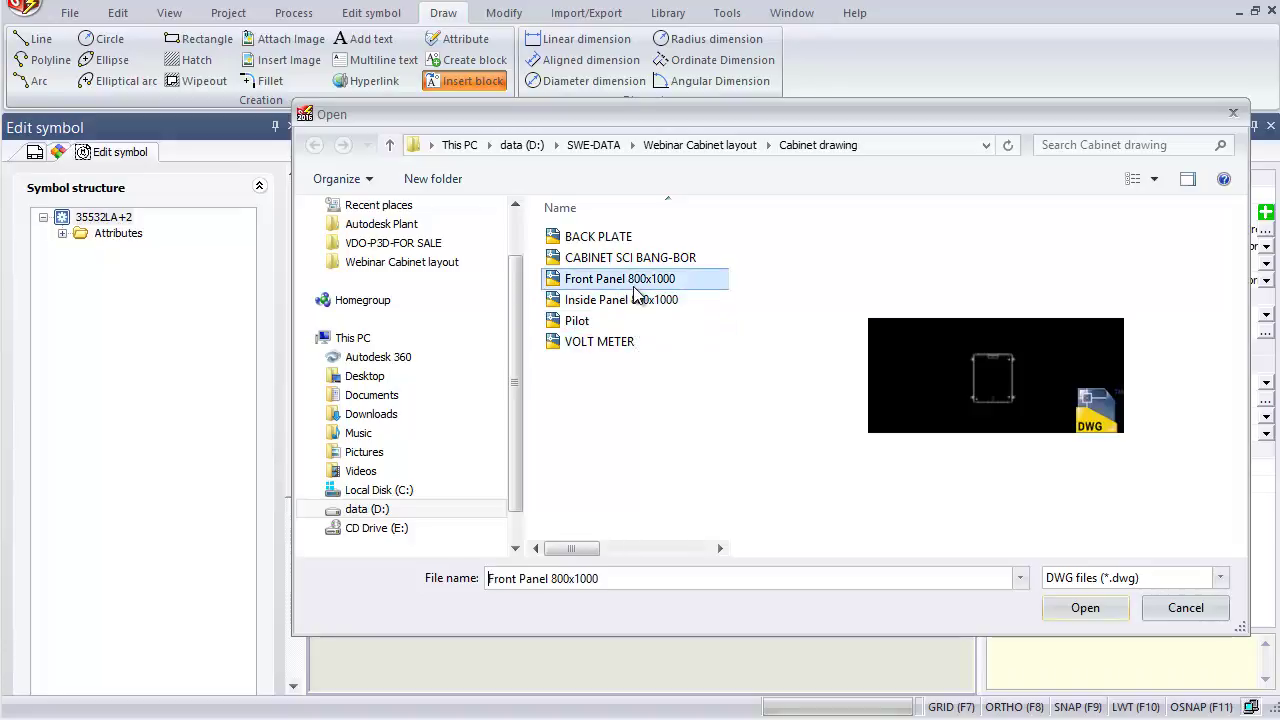
left_click(1087, 612)
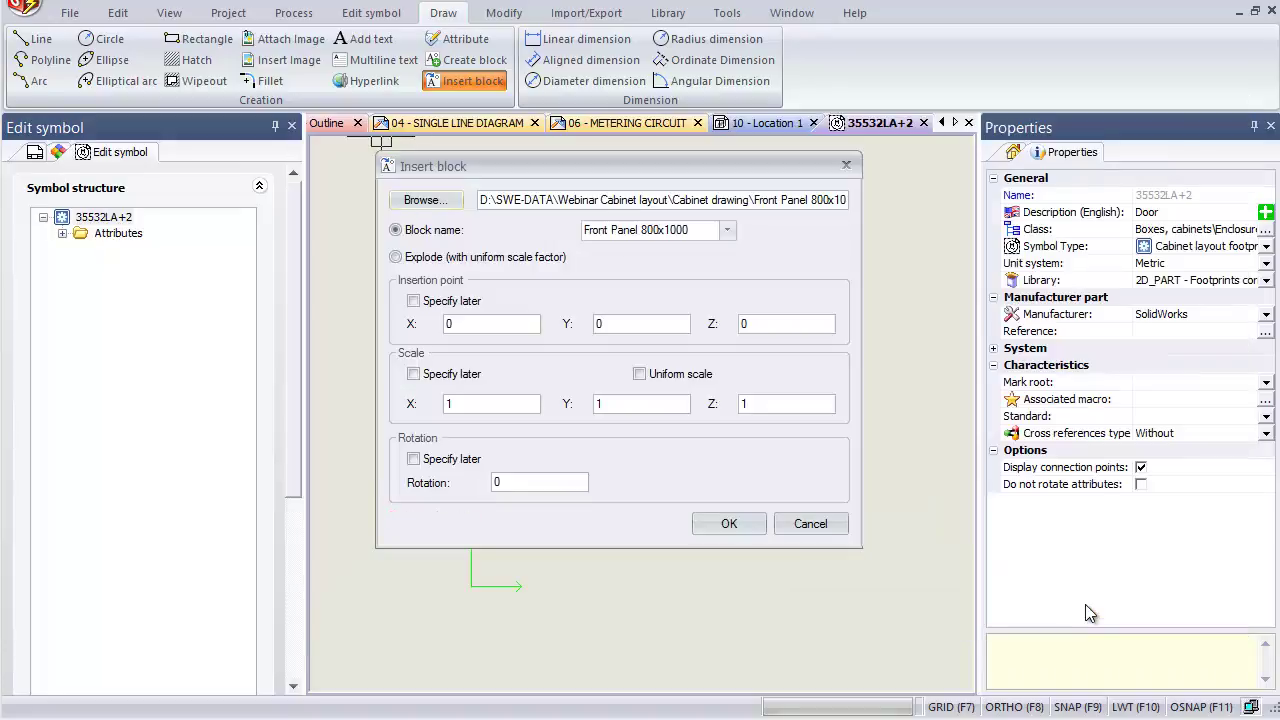
left_click(413, 304)
left_click(413, 304)
left_click(729, 525)
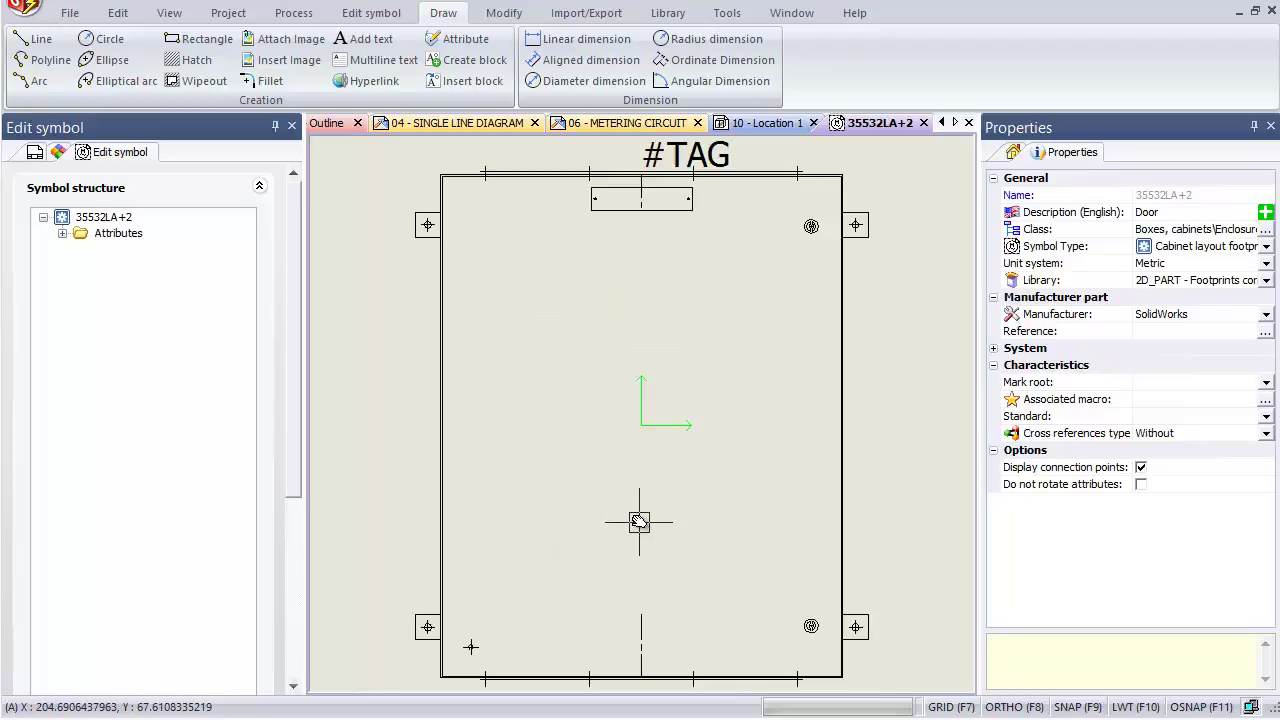
Step: Move #TAG above the panel's top-left corner, then save and close the Door footprint
left_click(665, 157)
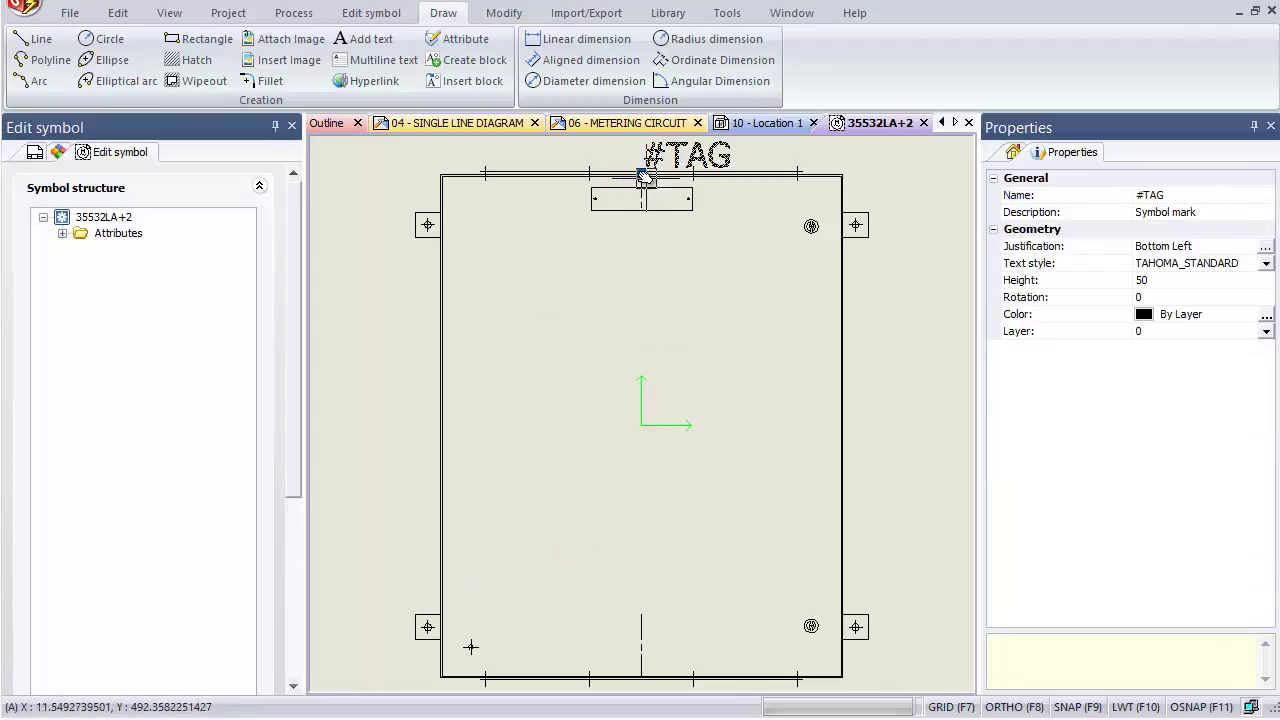
left_click(641, 175)
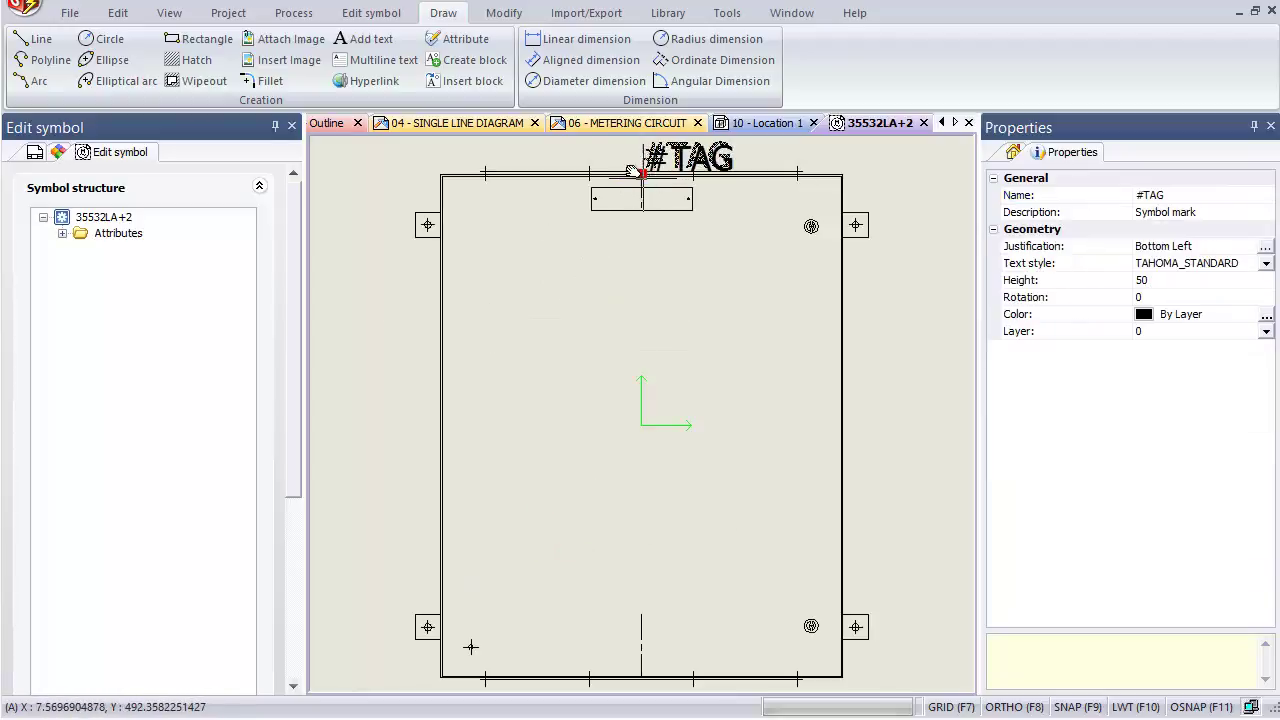
left_click(443, 160)
key("Escape")
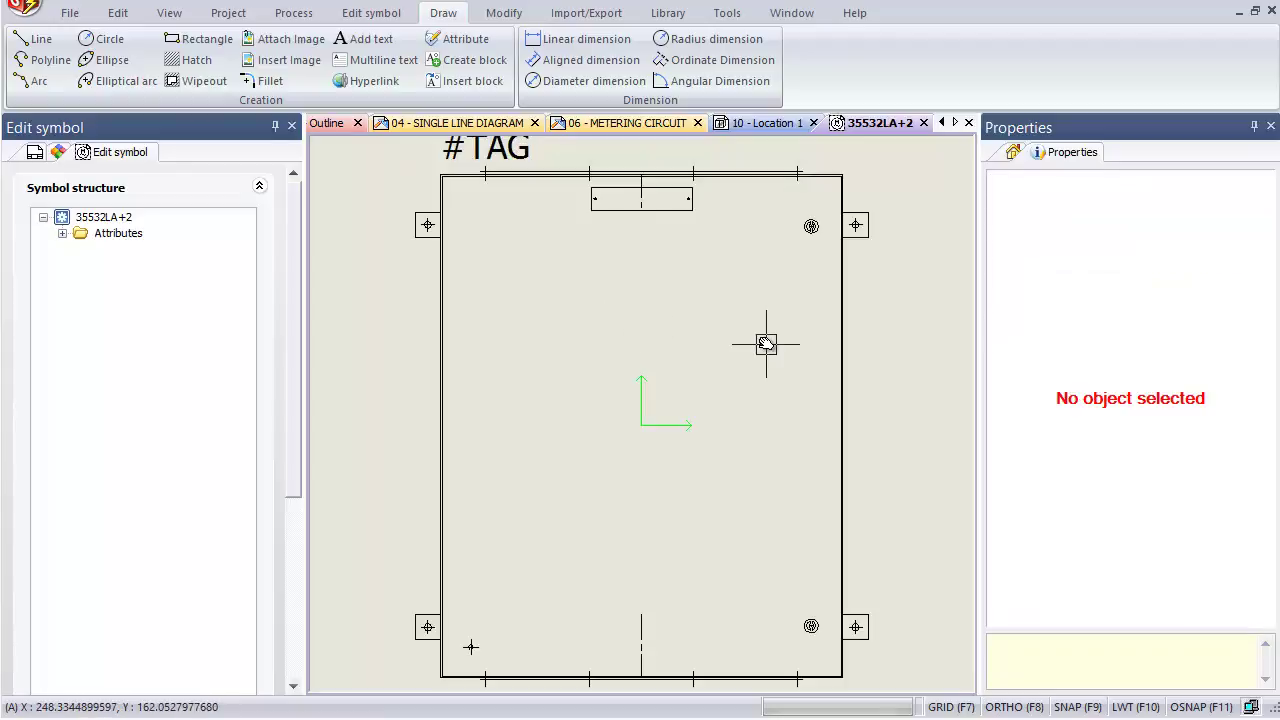
left_click(923, 123)
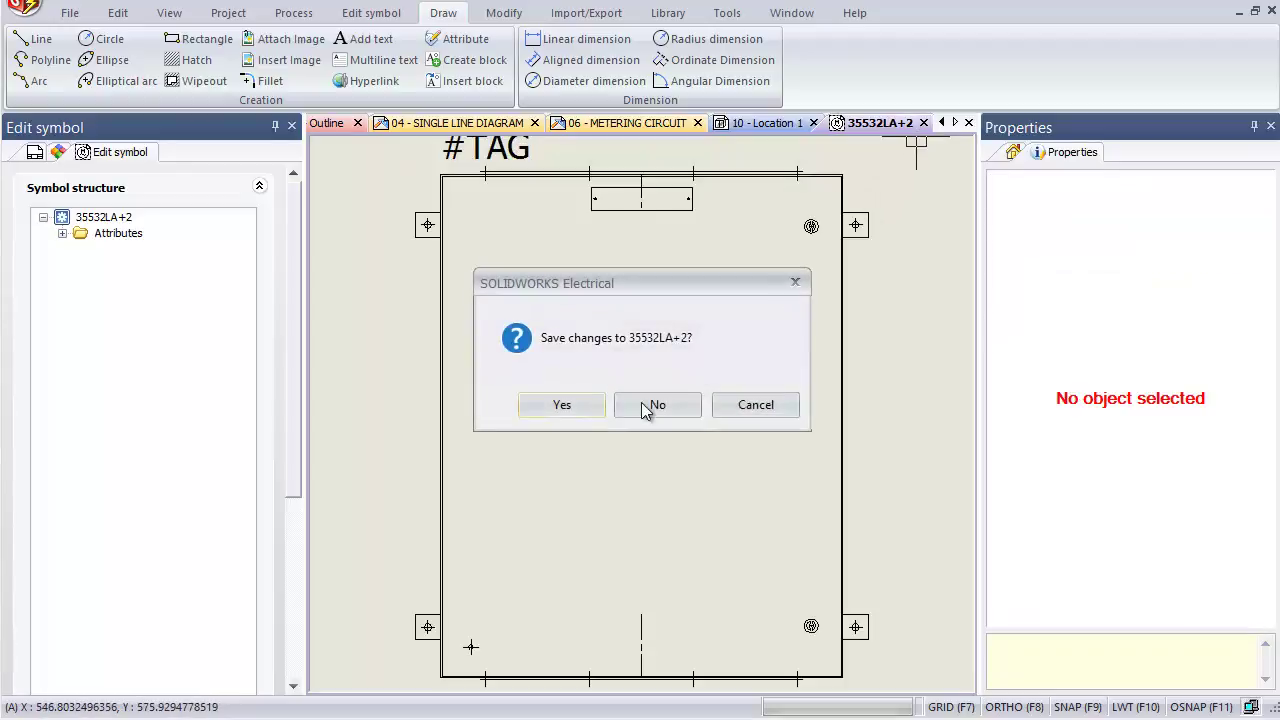
left_click(585, 410)
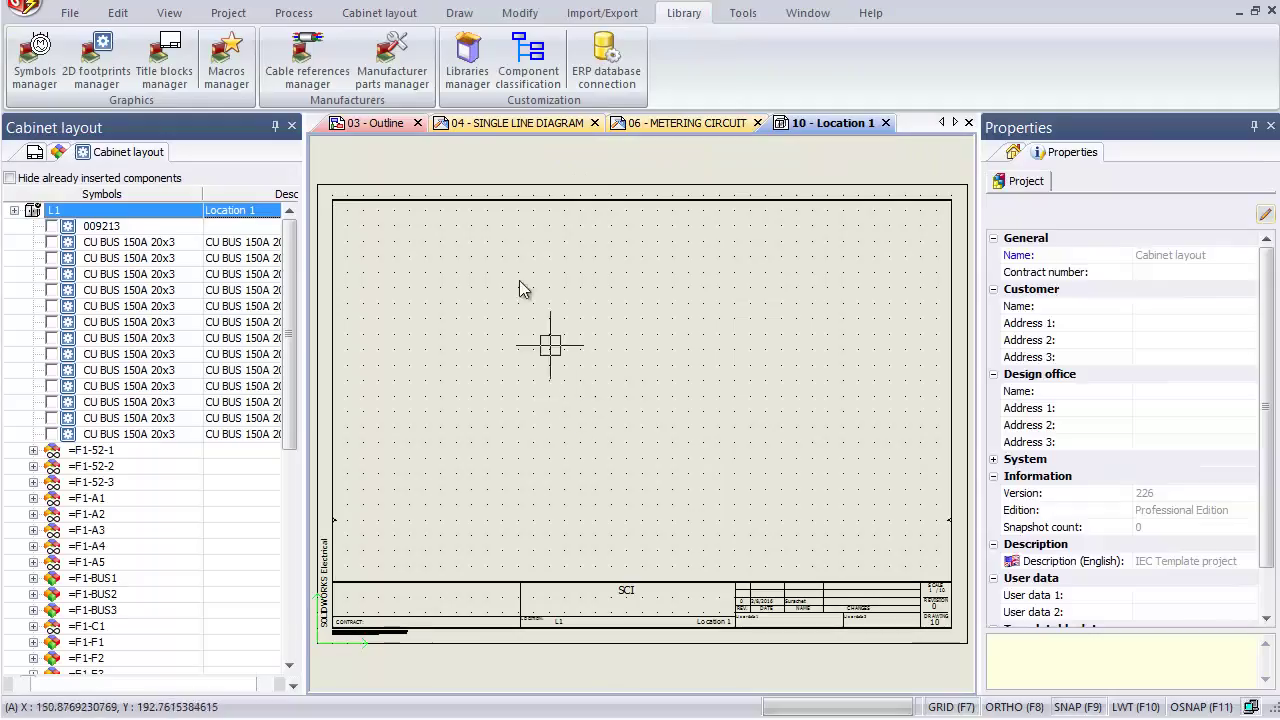
Step: Reopen the footprints library and paste a copy of 35532LA as 35532LA+3
left_click(96, 58)
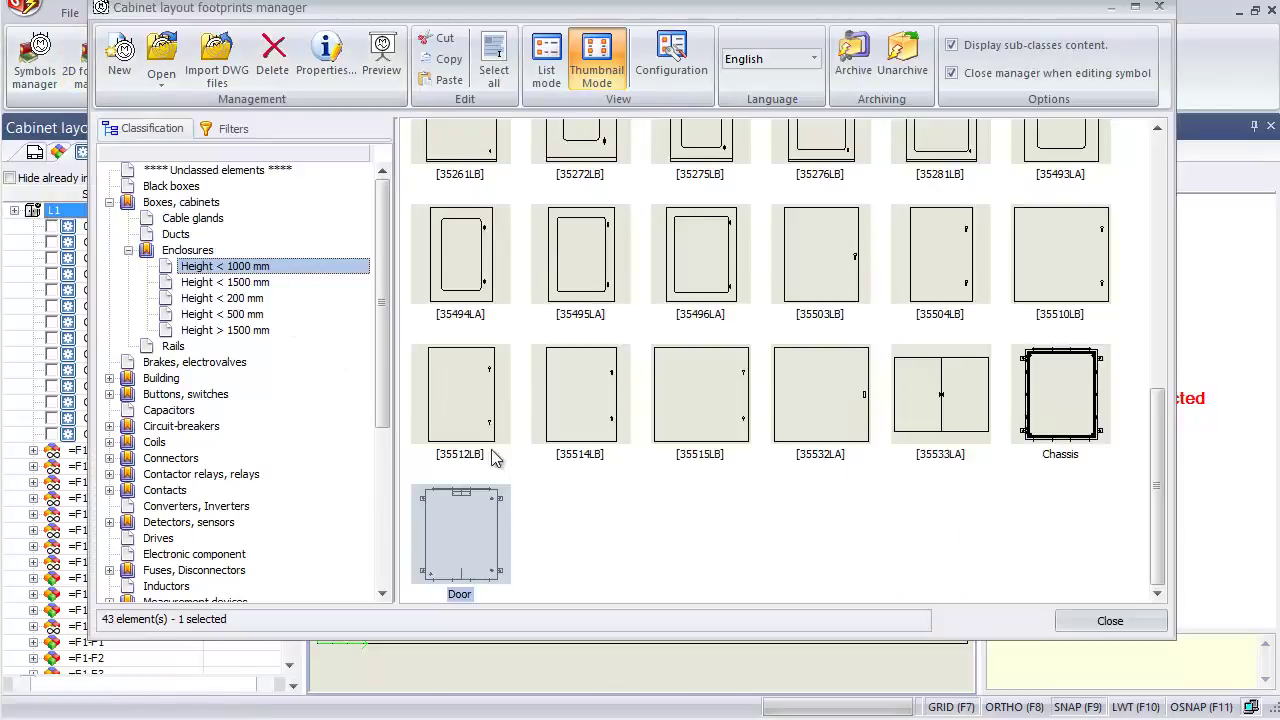
left_click(846, 412)
right_click(846, 412)
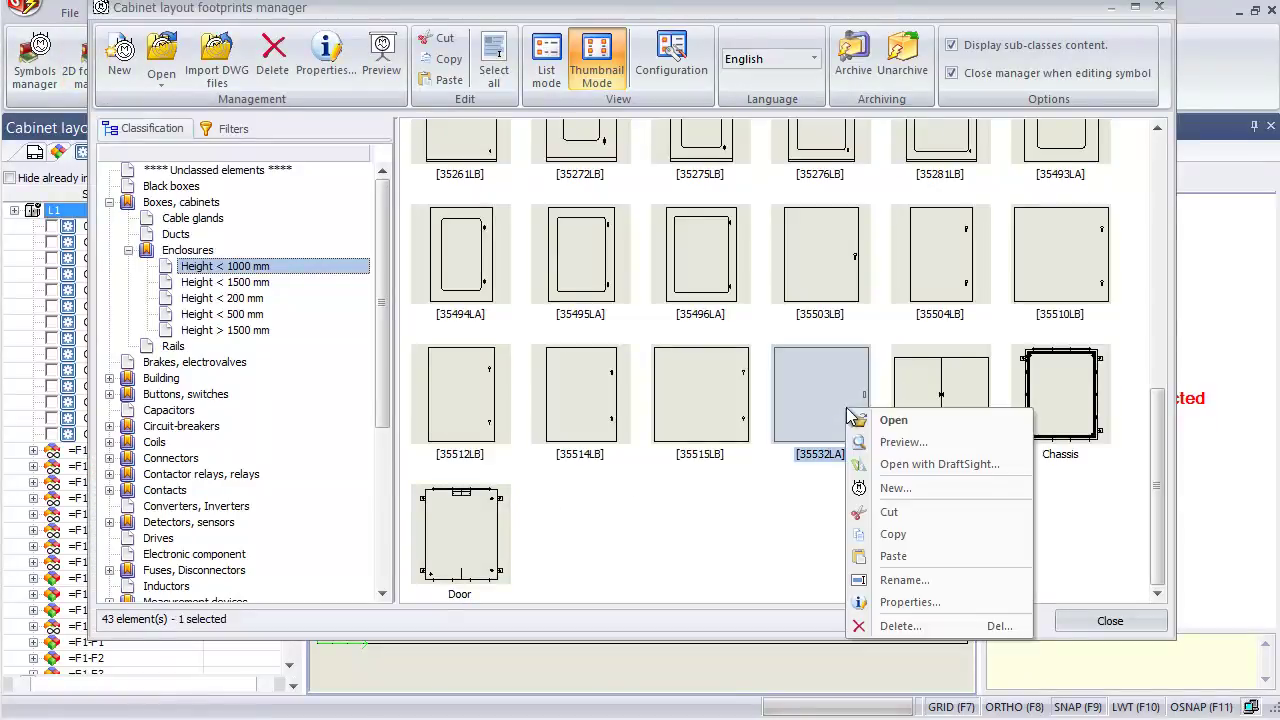
left_click(680, 517)
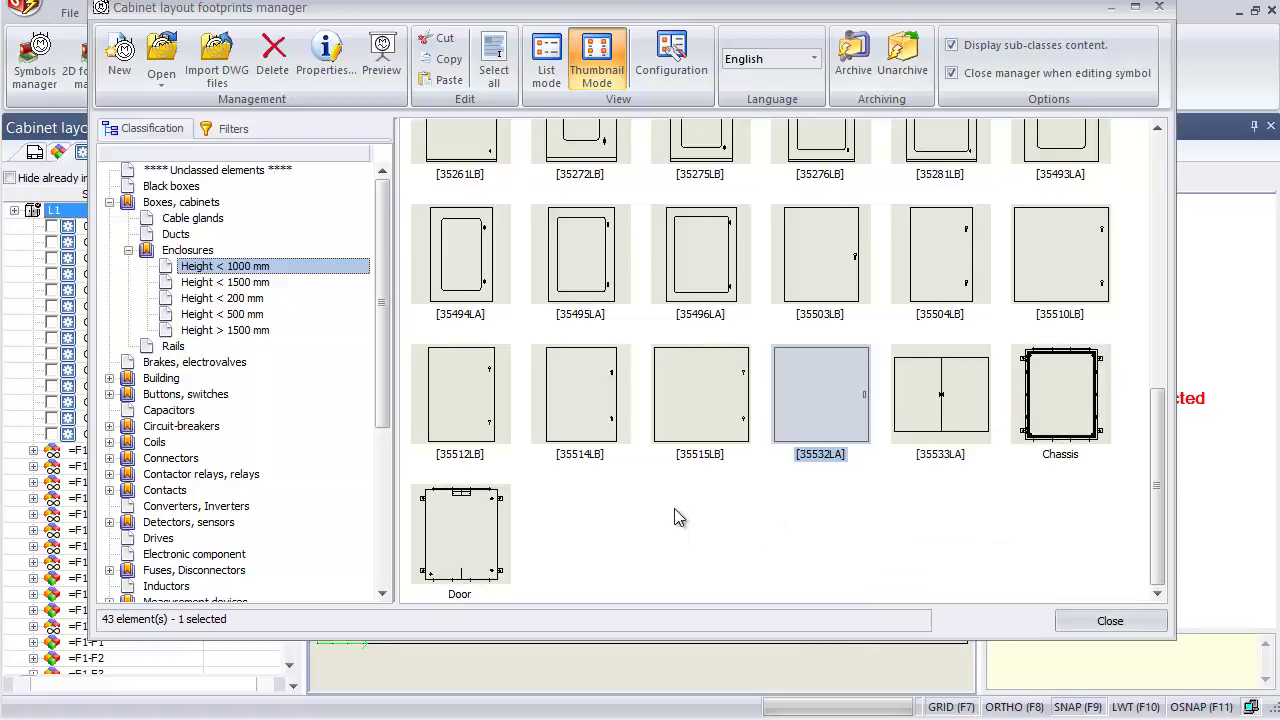
right_click(675, 502)
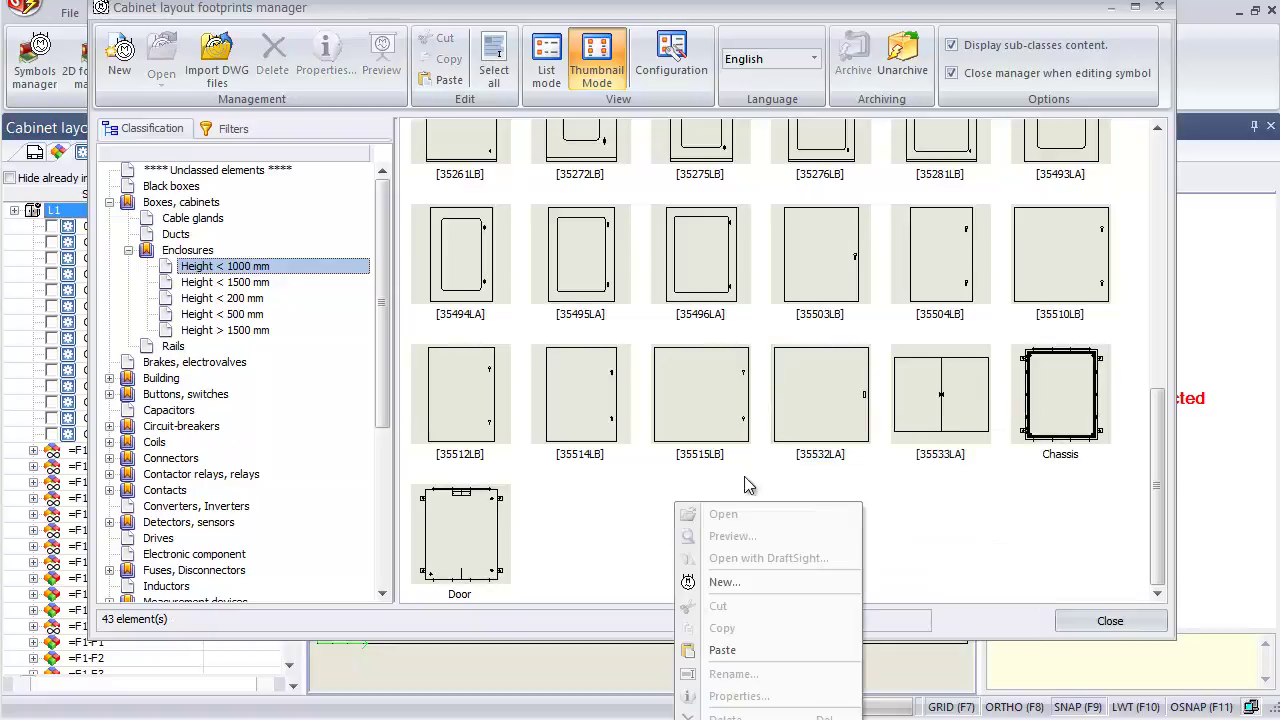
left_click(737, 652)
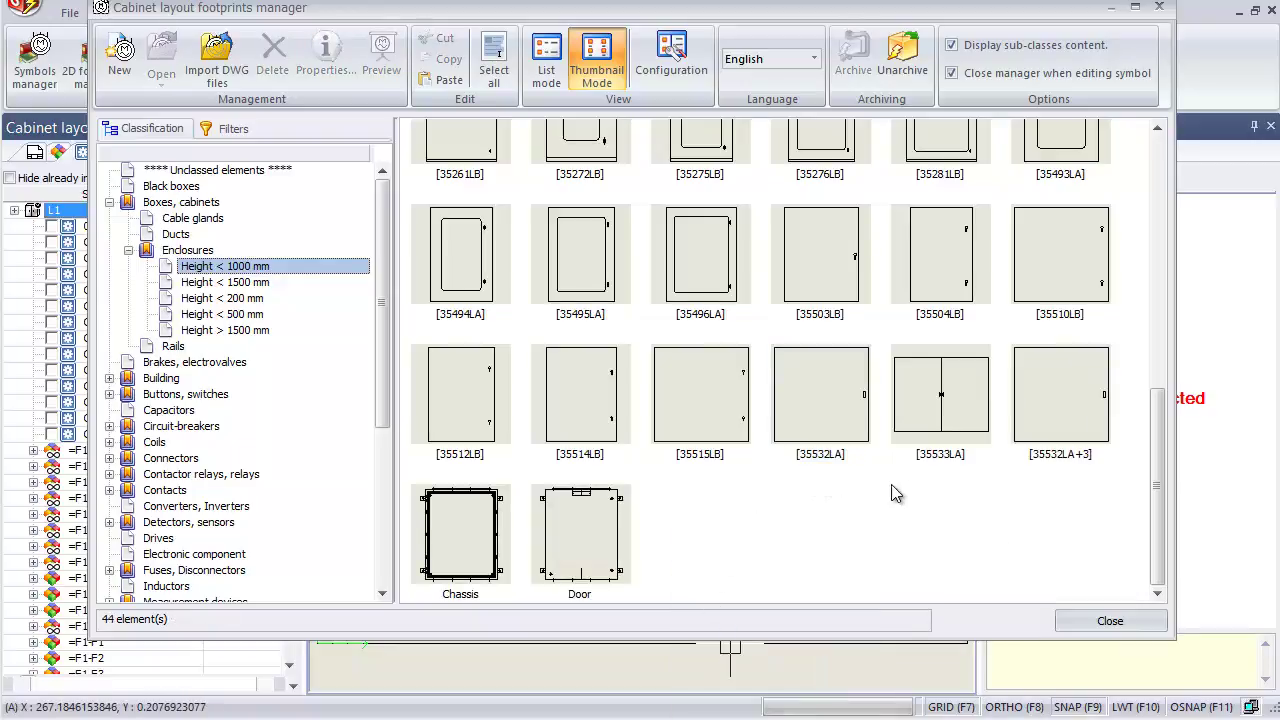
left_click(1031, 428)
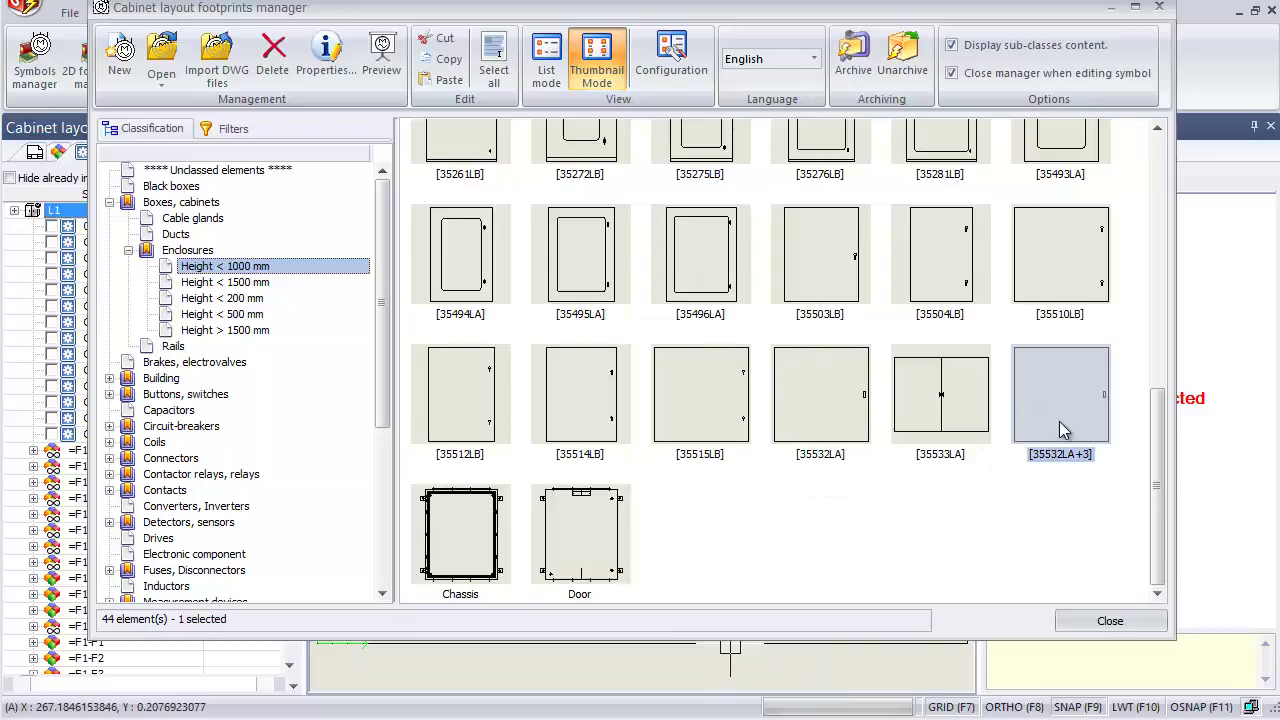
right_click(1059, 421)
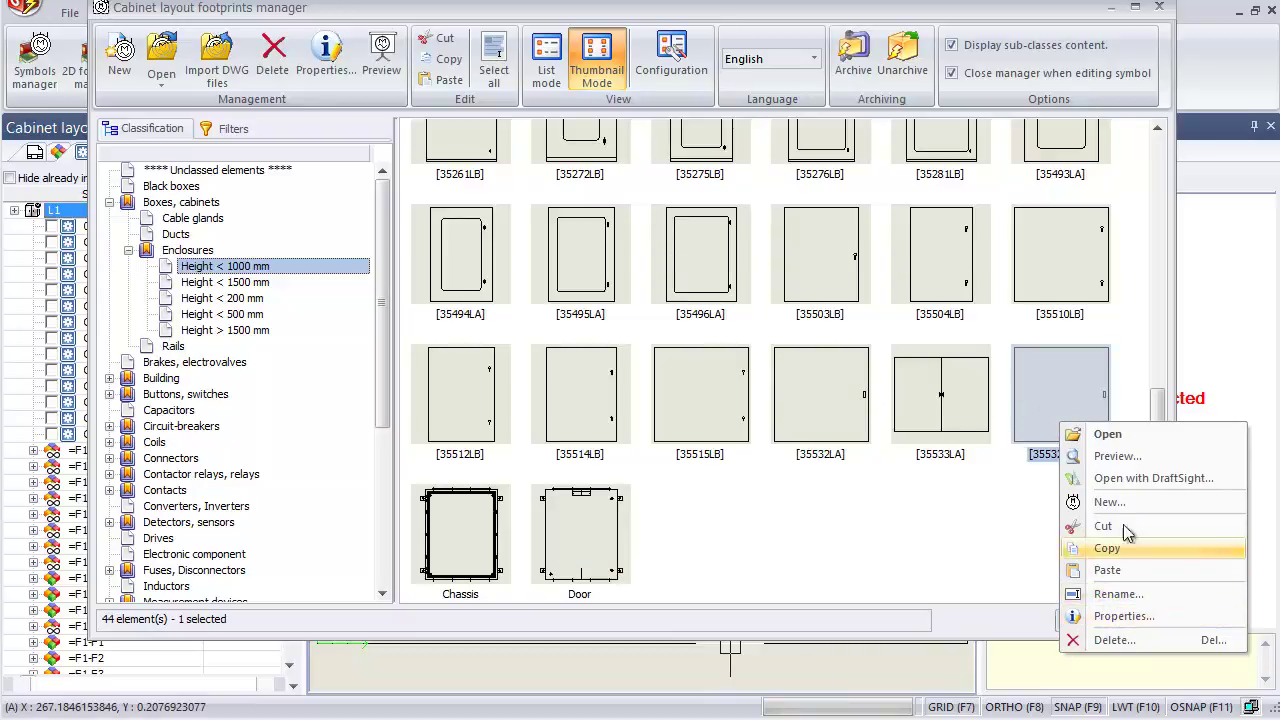
Step: Describe the 35532LA+3 footprint as 'Back Plate' and set its manufacturer to SolidWorks
left_click(1110, 616)
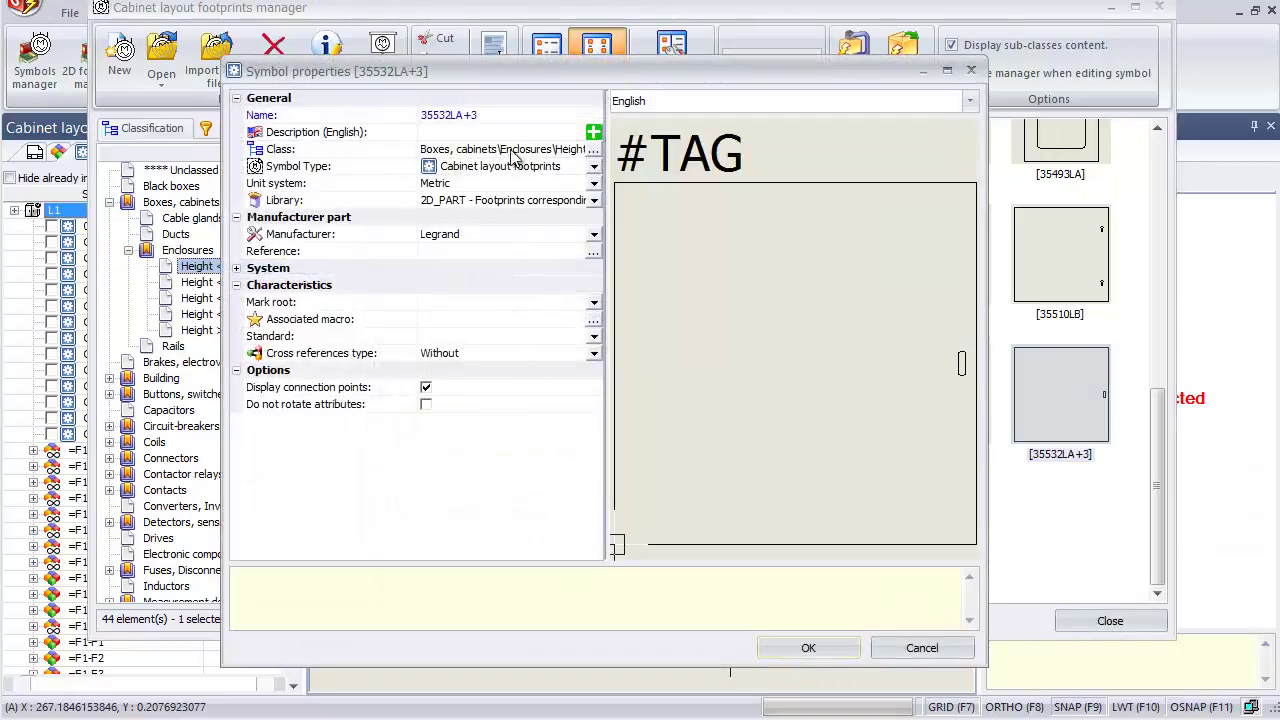
left_click(486, 133)
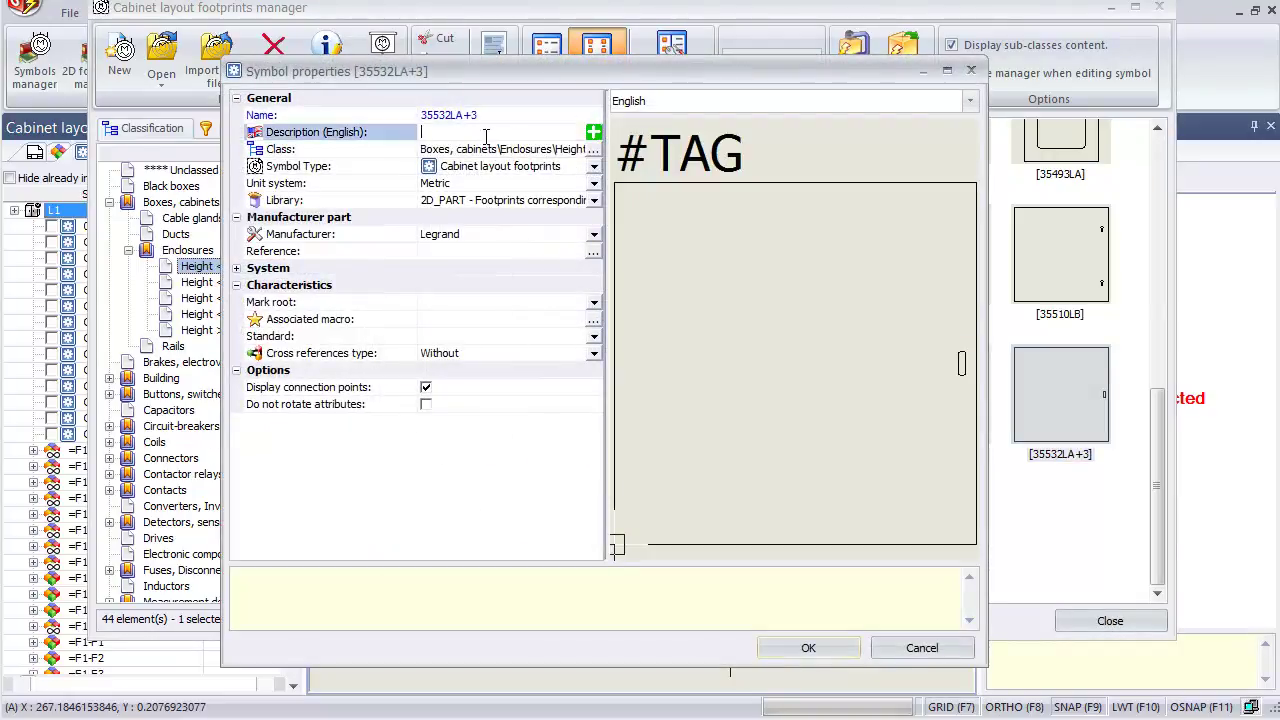
key("BackSpace")
type("Back Plate")
left_click(595, 236)
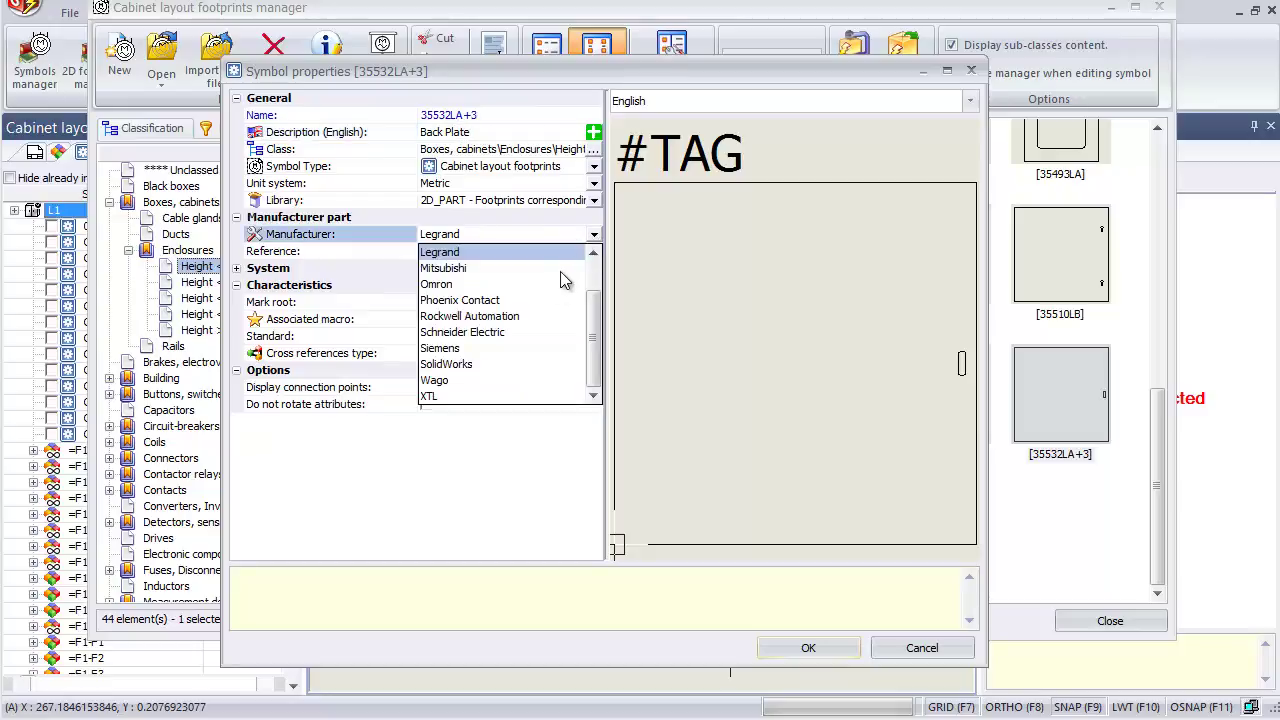
left_click(482, 364)
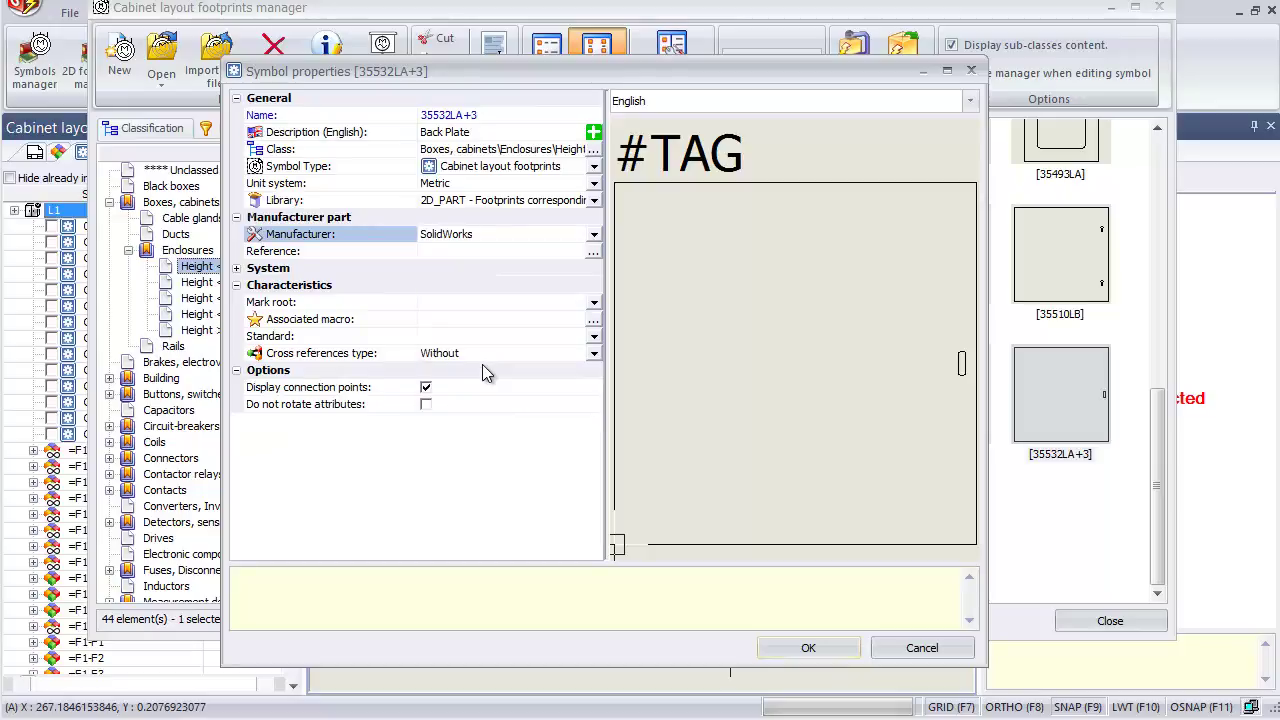
left_click(812, 649)
Step: Open the Back Plate footprint in the symbol editor
left_click(812, 560)
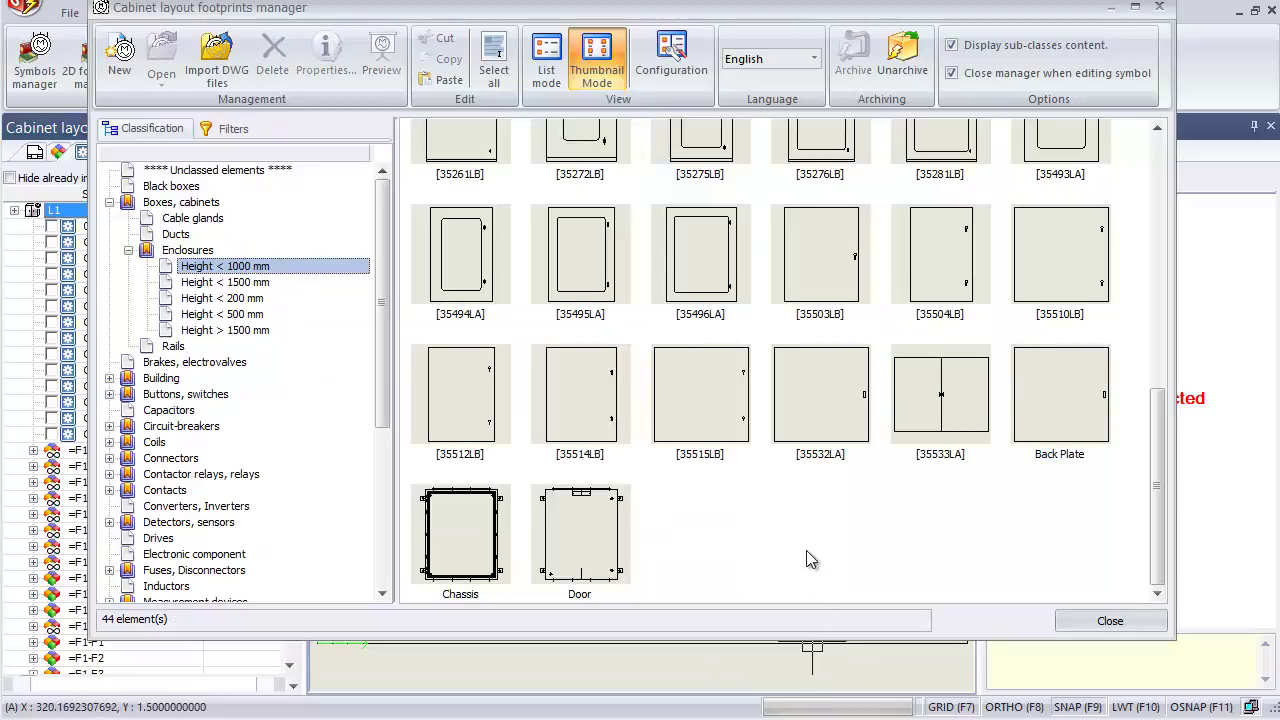
left_click(1019, 428)
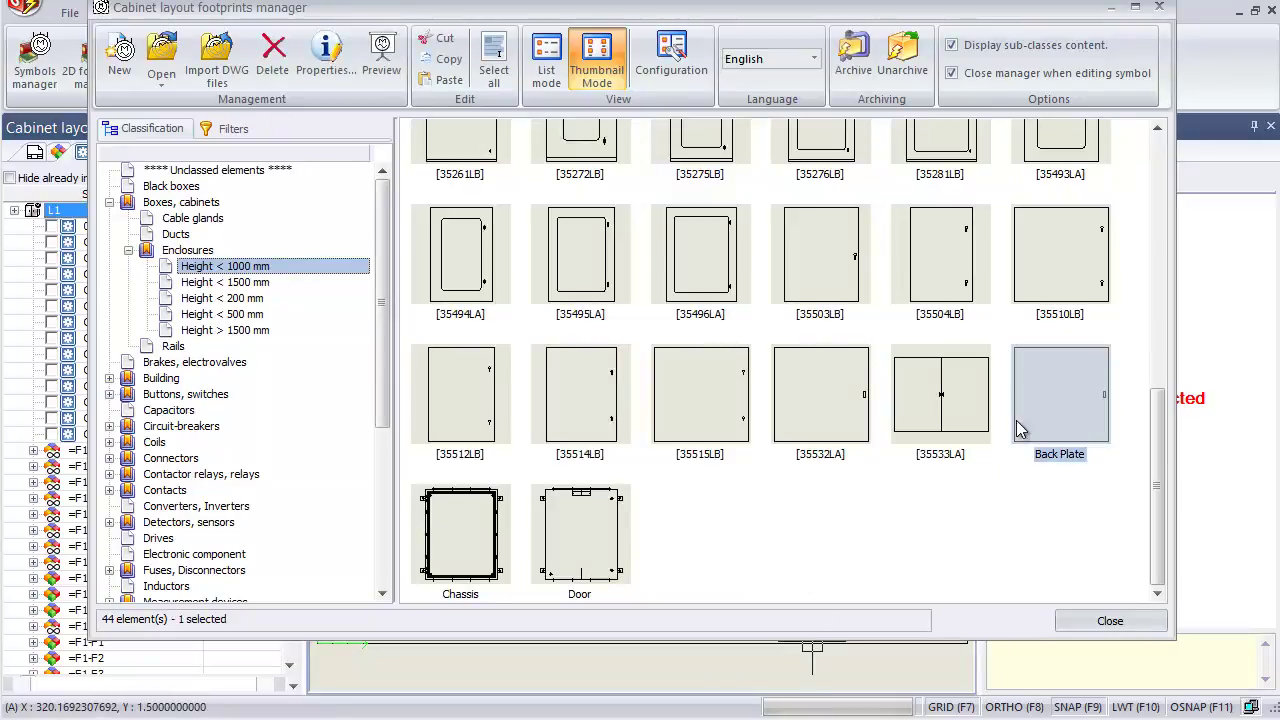
right_click(1063, 410)
left_click(1041, 372)
right_click(1041, 372)
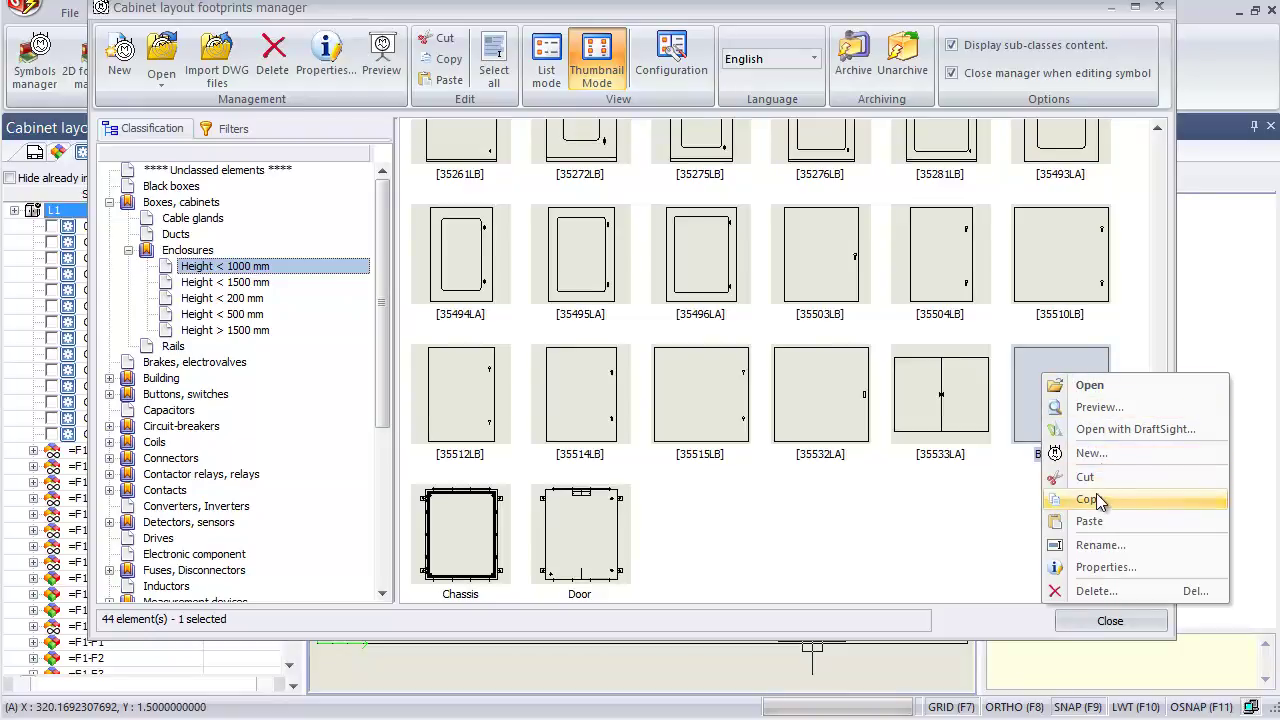
left_click(1117, 390)
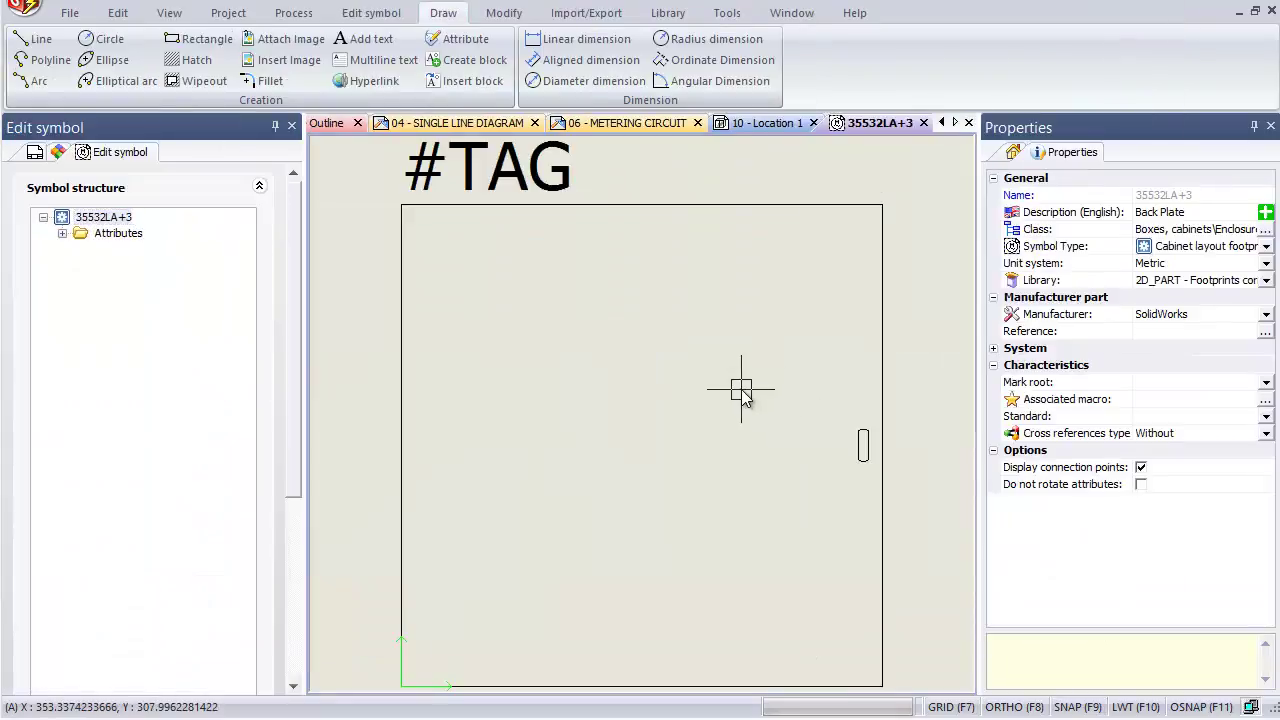
Step: Erase all the old enclosure outline lines, including top and bottom, leaving only #TAG
left_click_drag(771, 453, 431, 338)
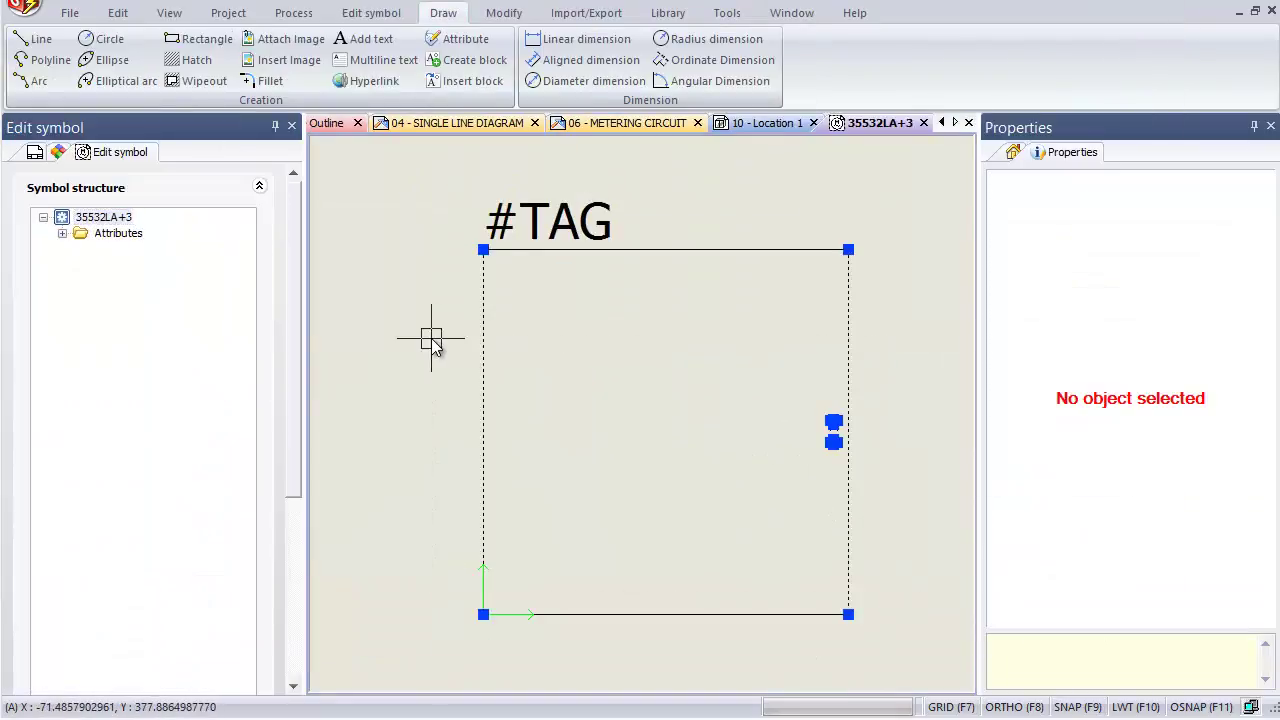
key("Delete")
left_click_drag(886, 640, 771, 237)
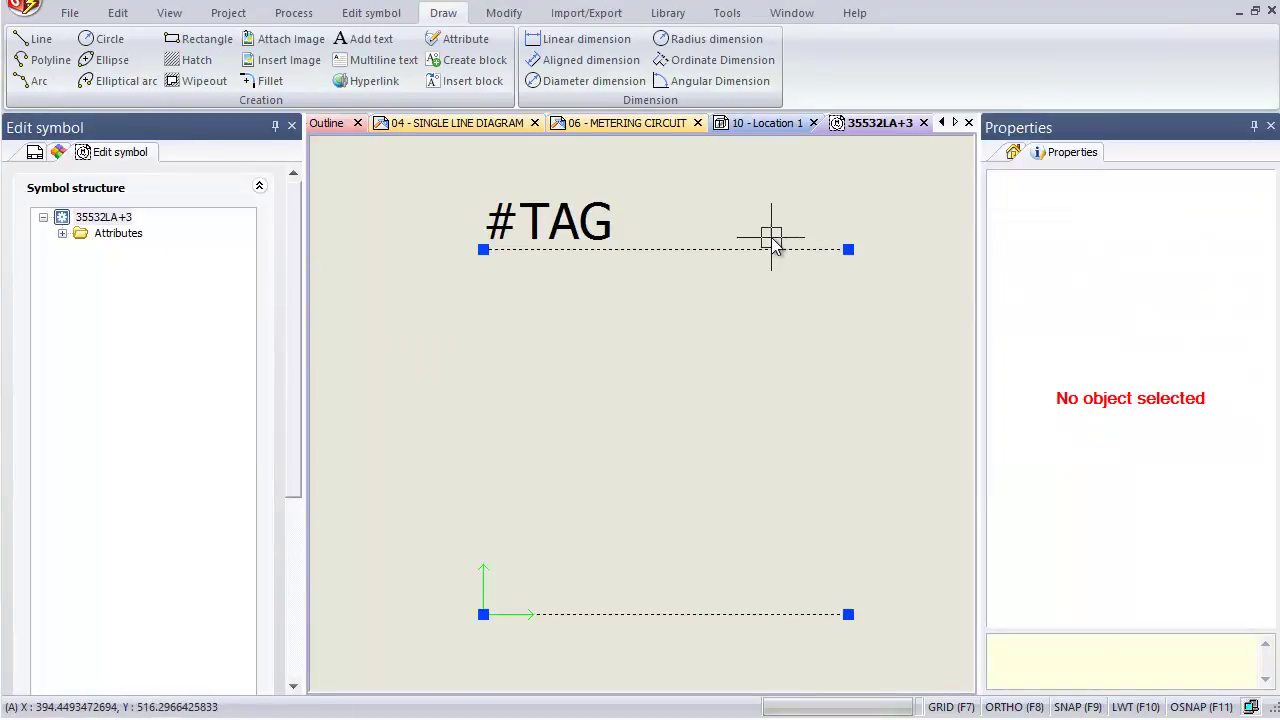
key("Delete")
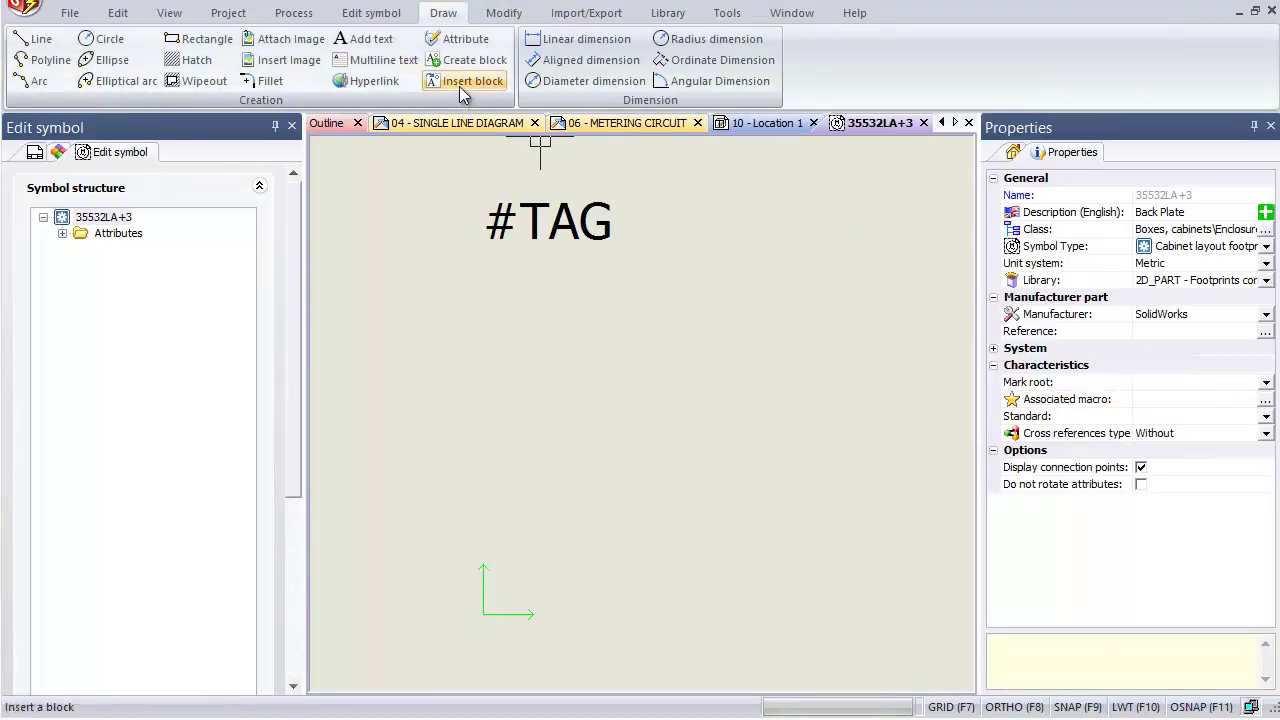
Step: Insert BACK PLATE.dwg as a block at the origin, then close the footprint
left_click(463, 81)
left_click(425, 200)
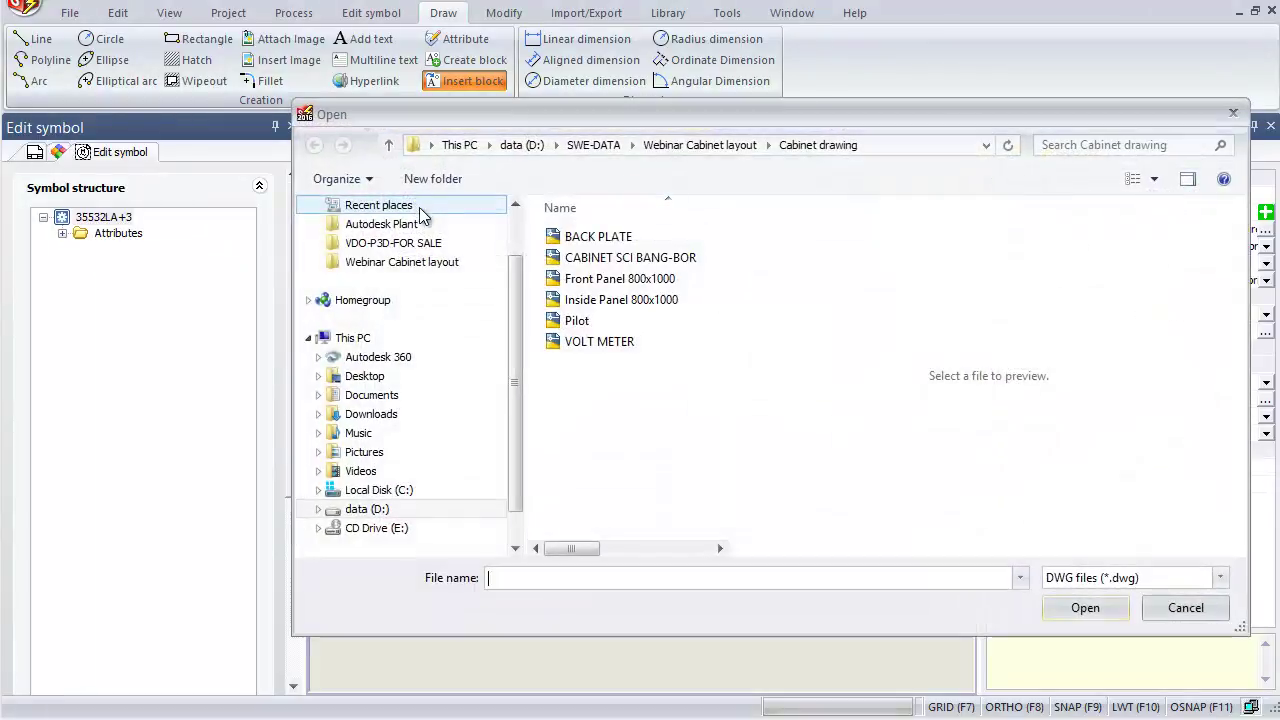
left_click(598, 237)
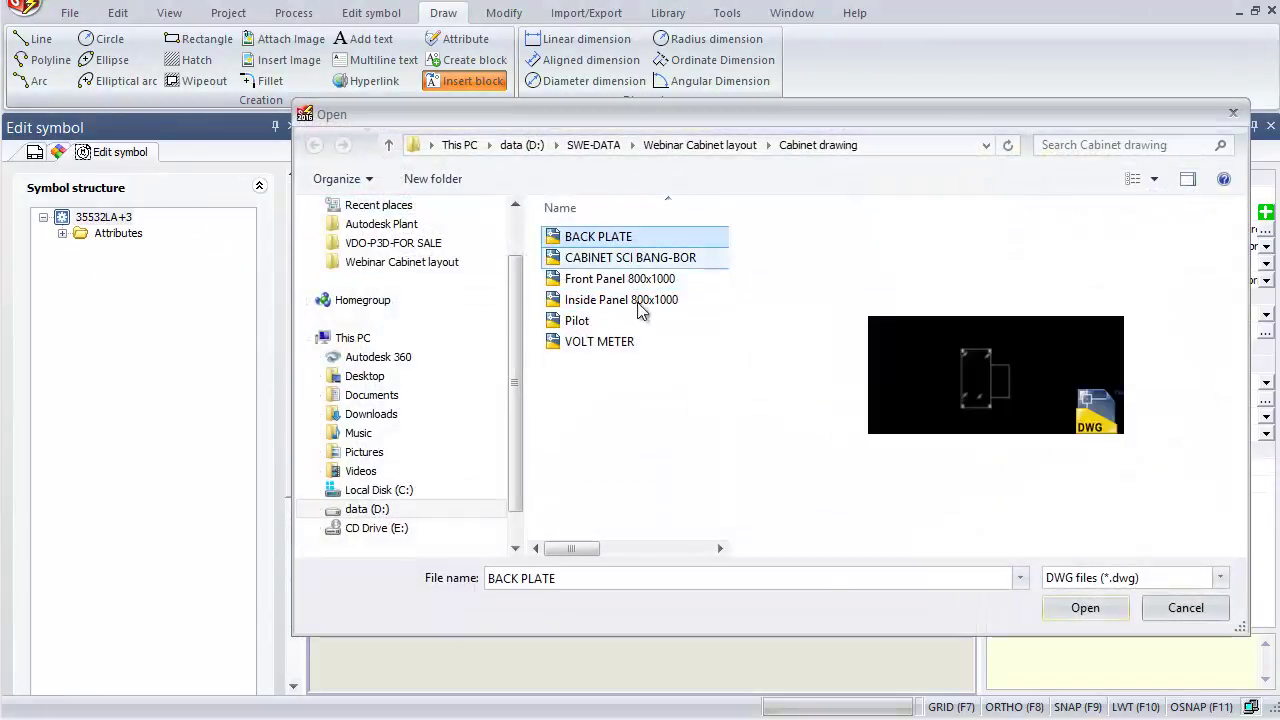
left_click(1085, 608)
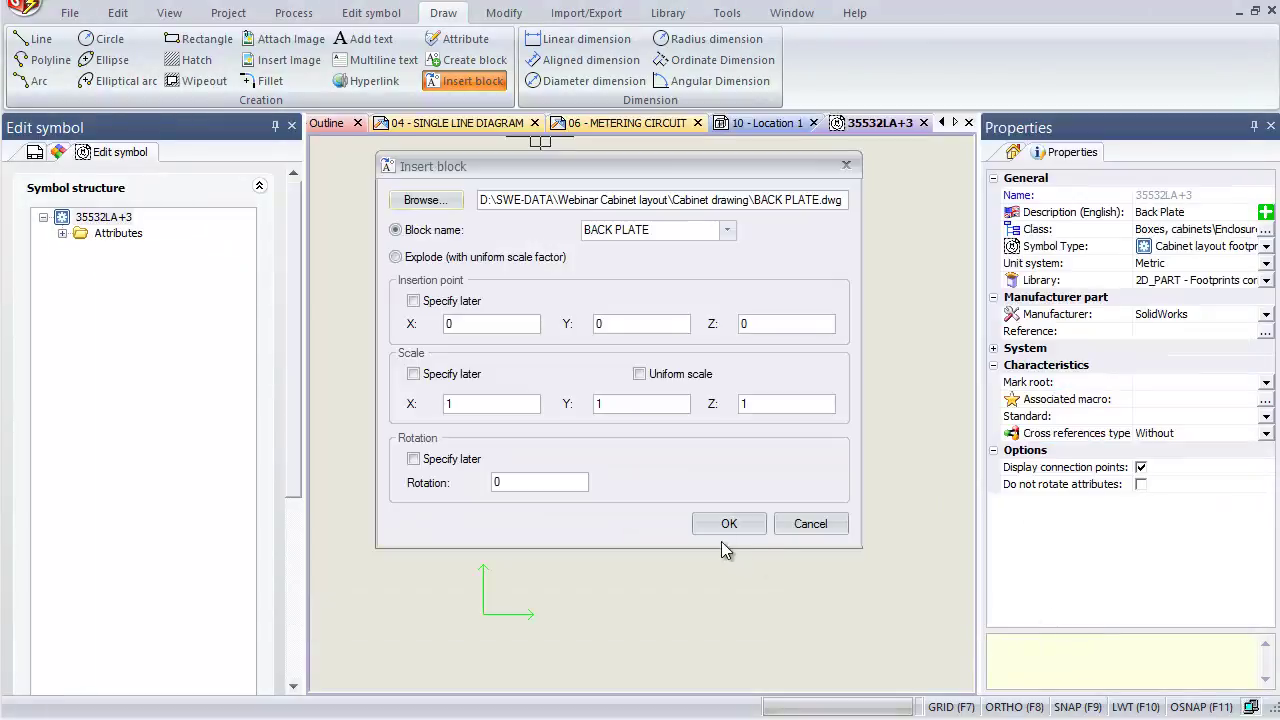
left_click(726, 526)
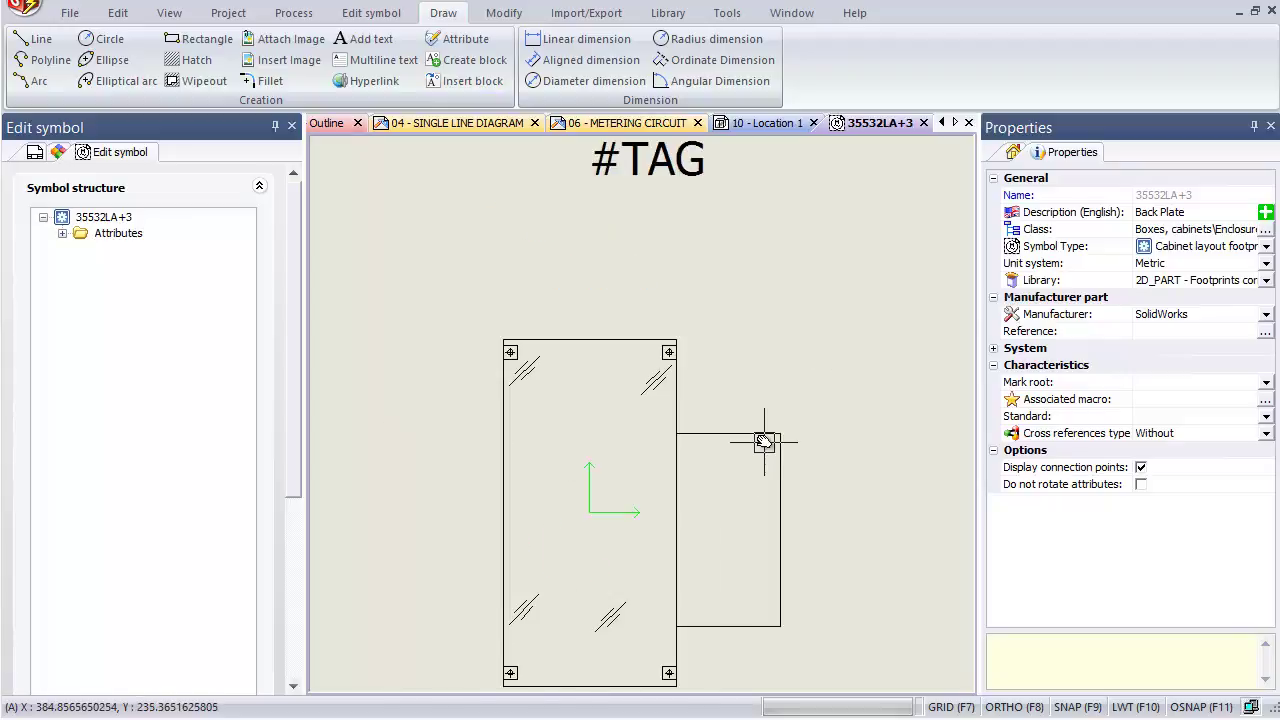
left_click(764, 441)
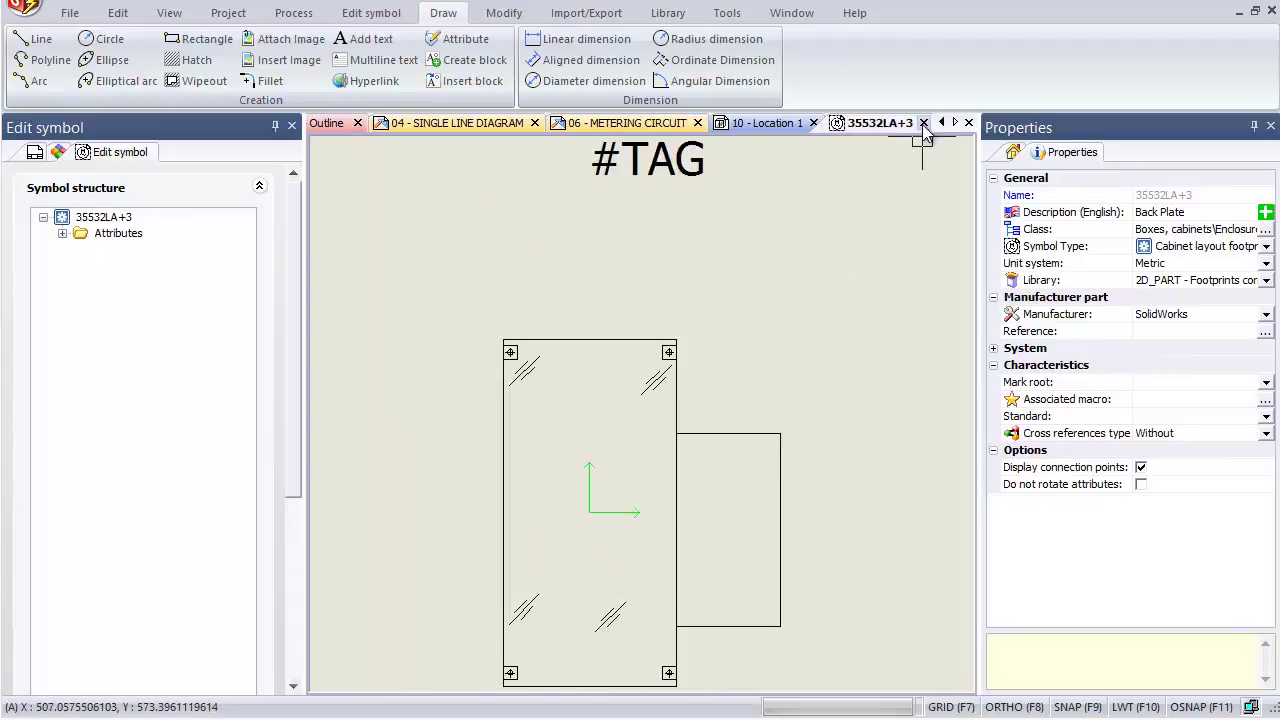
left_click(923, 123)
Step: Save the Back Plate footprint and reopen the 2D footprints manager
left_click(582, 405)
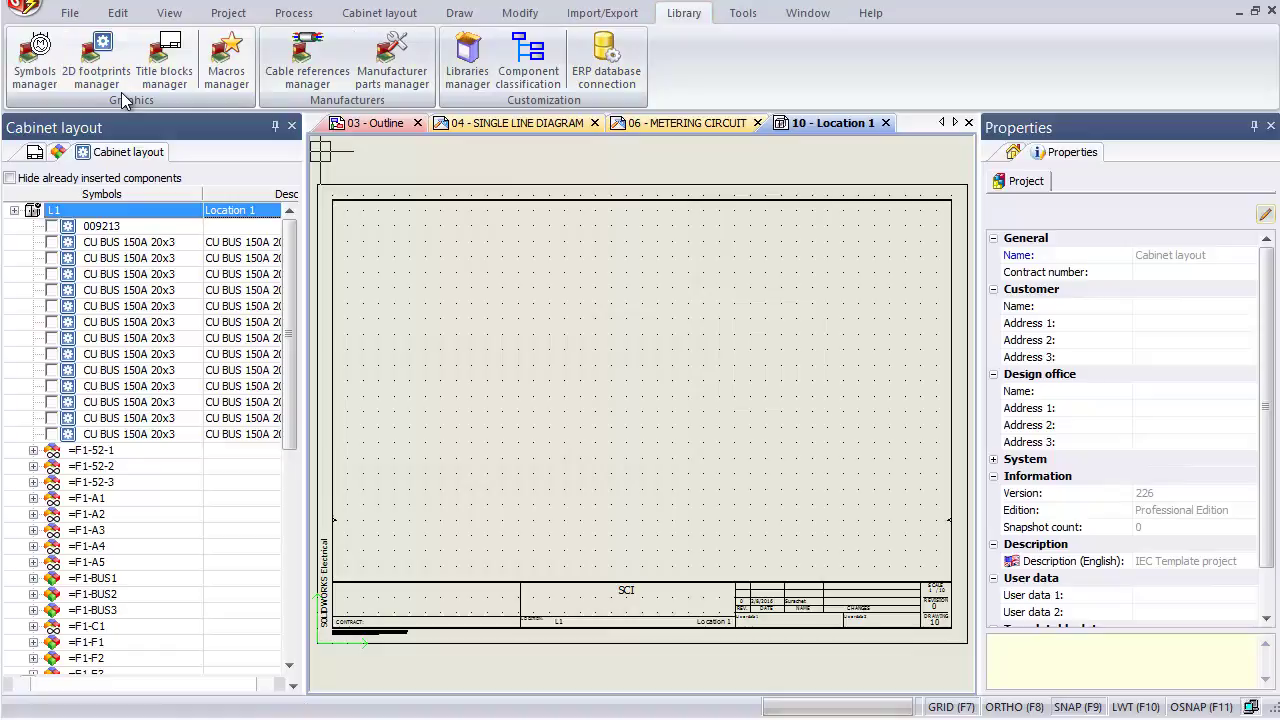
left_click(98, 68)
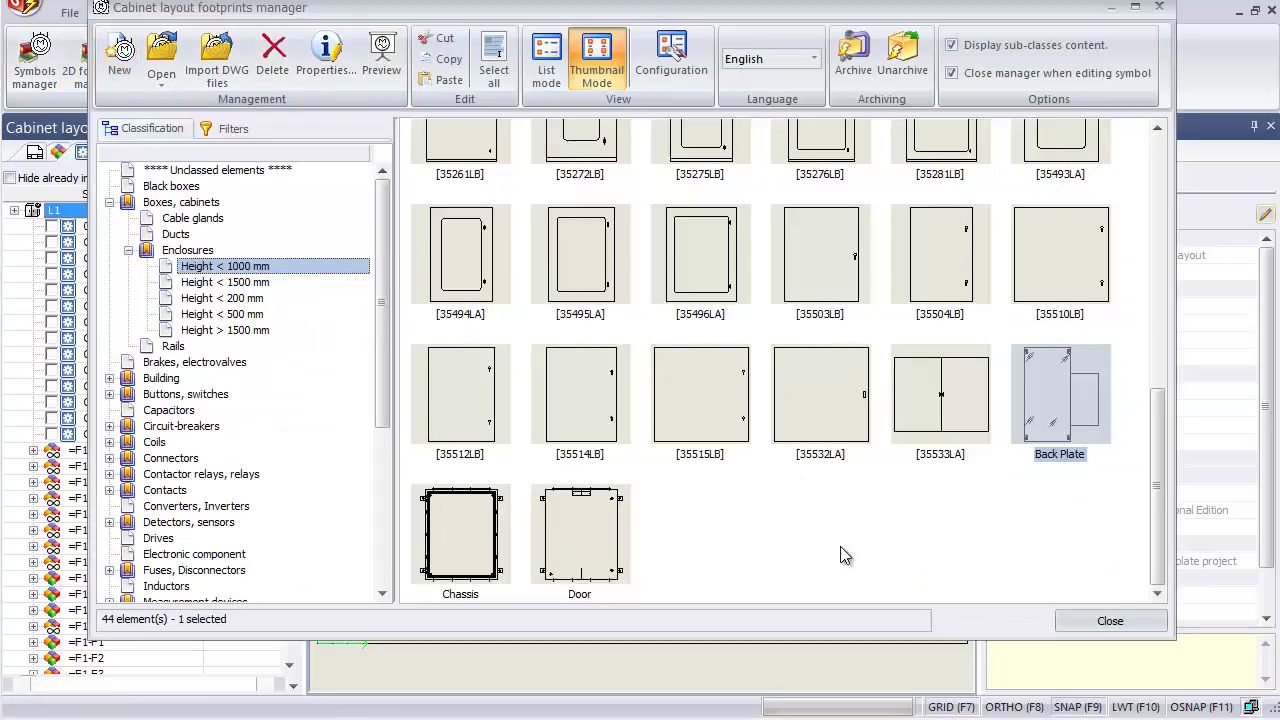
left_click(840, 555)
Step: Select the Chassis, Door and Back Plate thumbnails in turn to check their new drawings
left_click(470, 565)
left_click(600, 530)
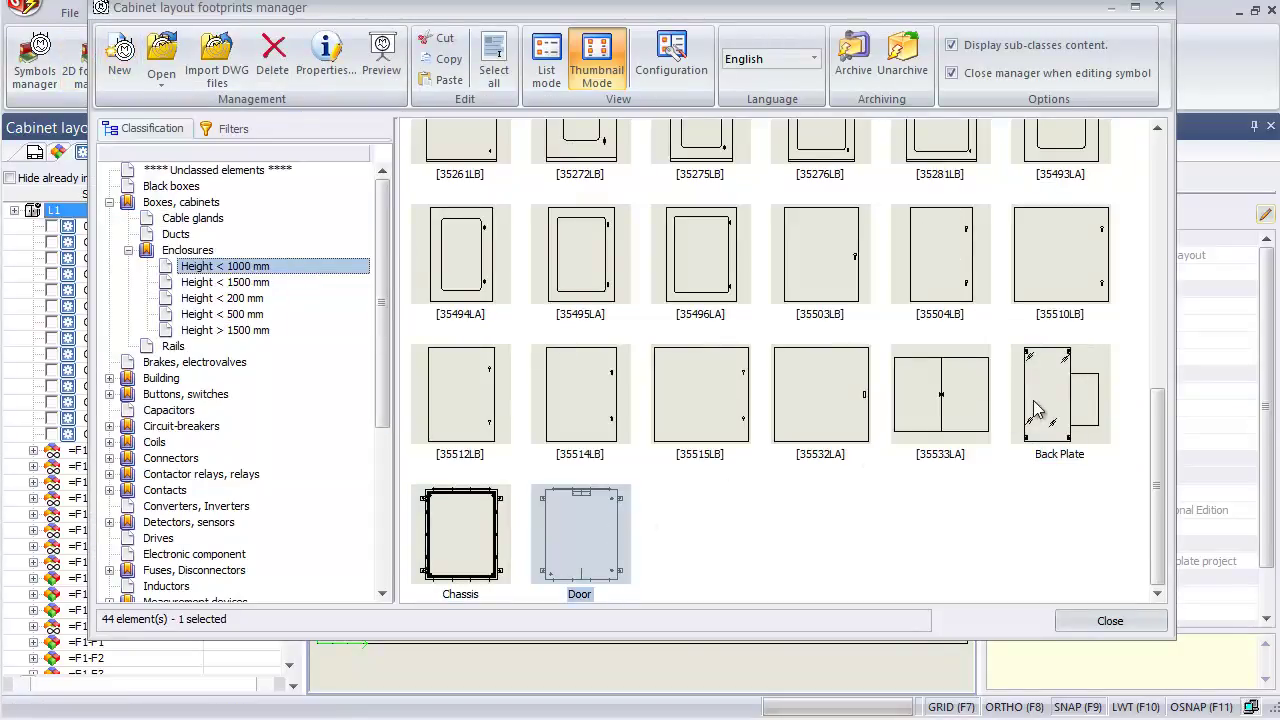
left_click(1037, 410)
left_click(612, 550)
left_click(438, 552)
left_click(570, 548)
left_click(1064, 404)
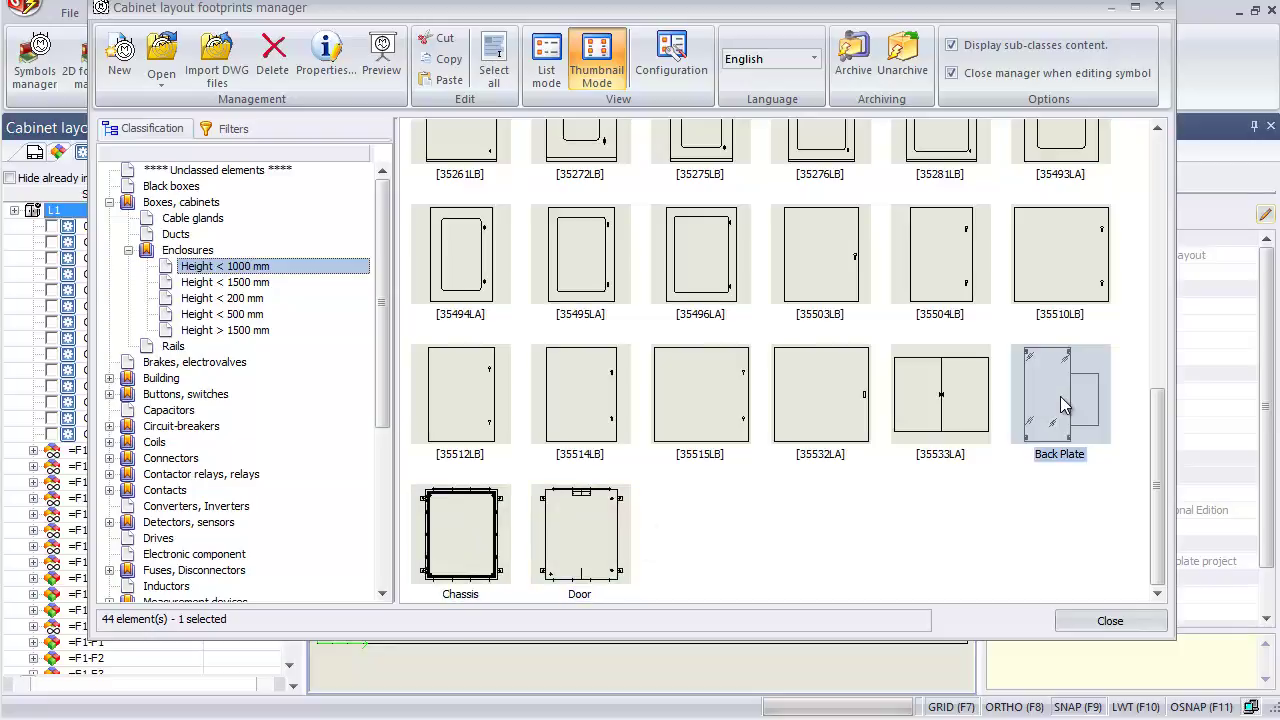